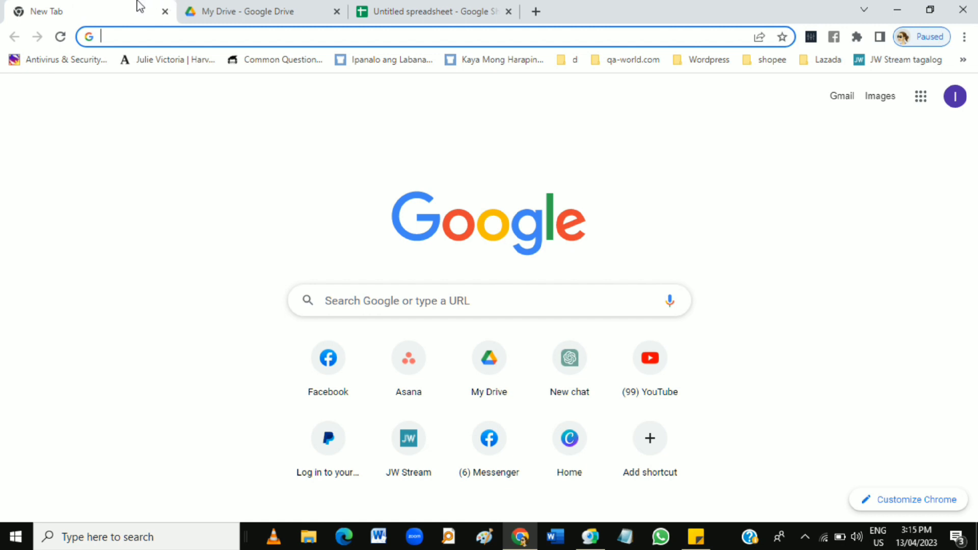
# Open Google Drive in the empty browser tab at drive.google.com/drive/my-drive.
pyautogui.click(430, 7)
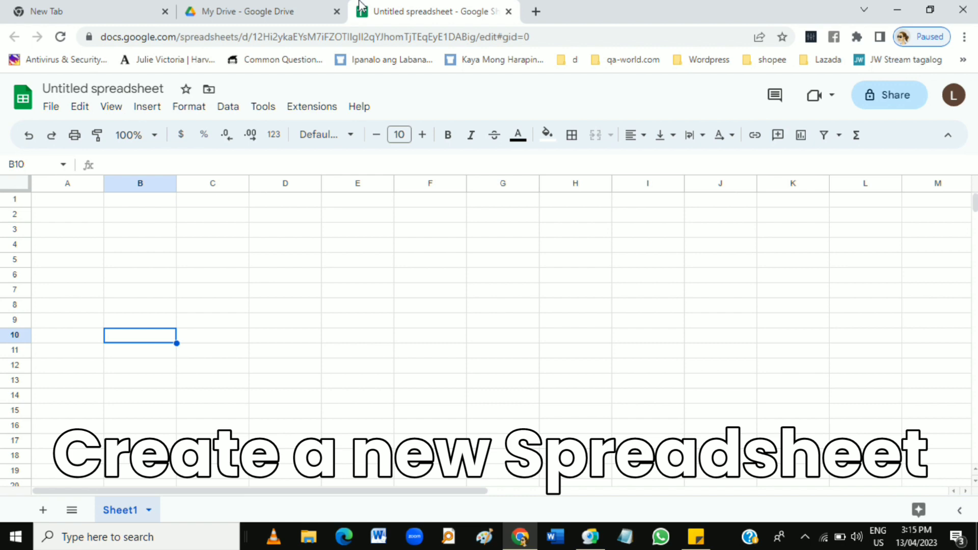
pyautogui.click(124, 7)
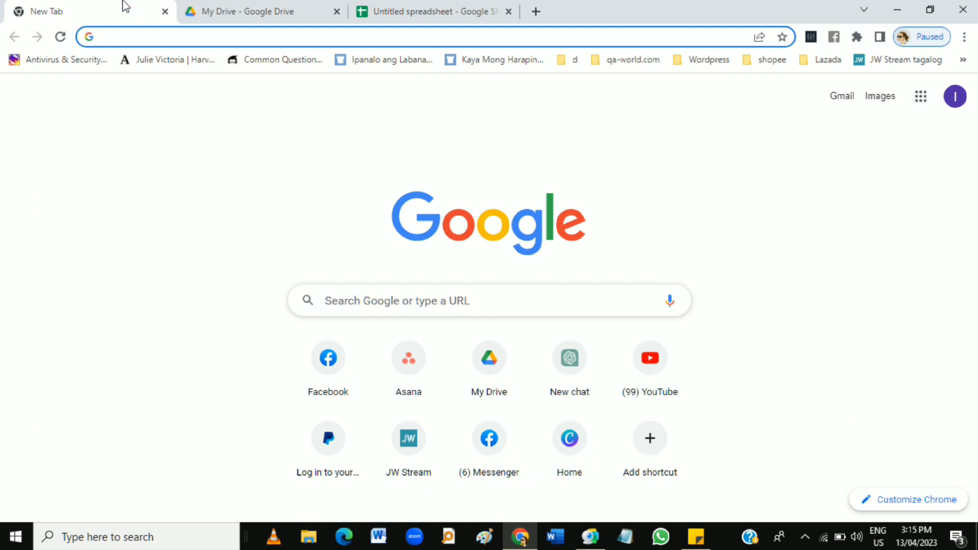
pyautogui.click(163, 39)
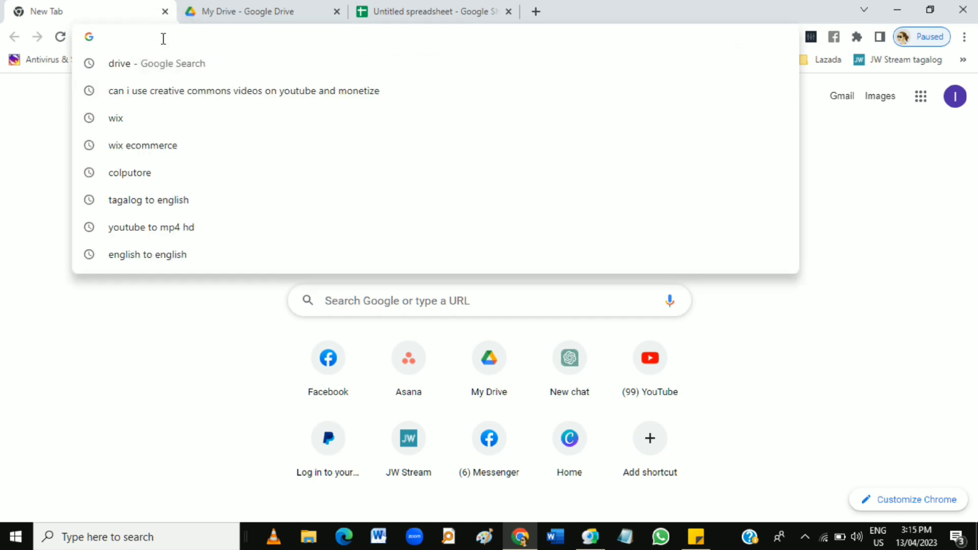
pyautogui.write('drive.google.com/drive/my-drive')
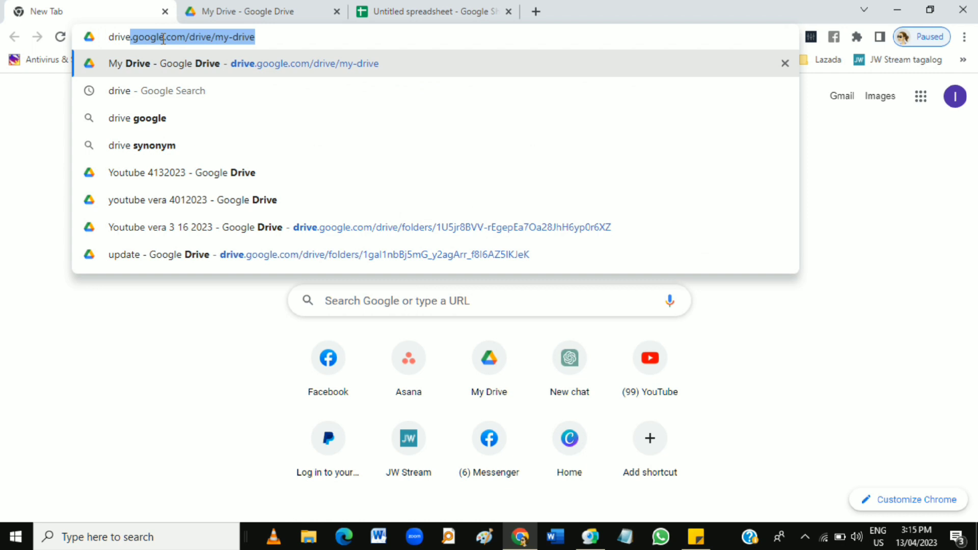
pyautogui.press('Return')
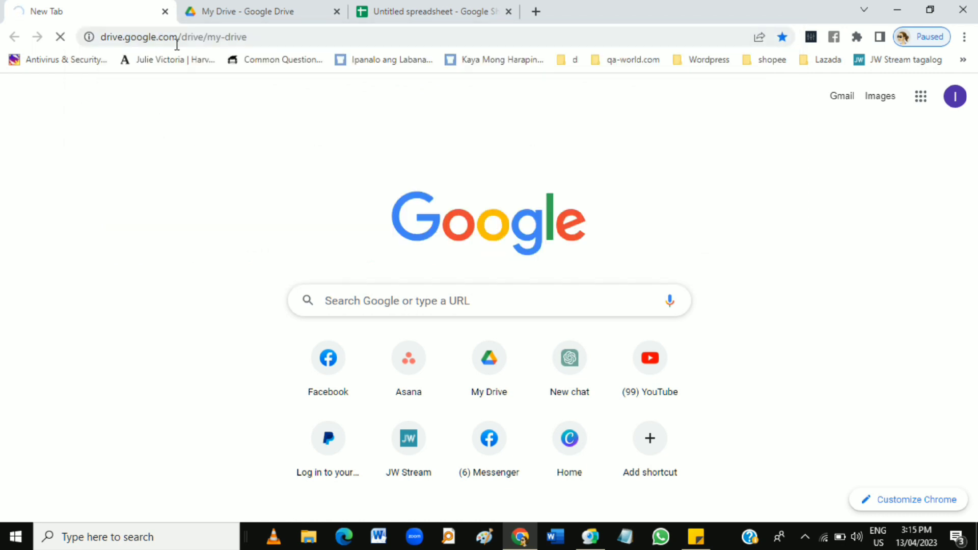
# In the already open My Drive, bring up the blank spreadsheet option for a new Google Sheets file, and switch to the open Untitled spreadsheet.
pyautogui.click(252, 8)
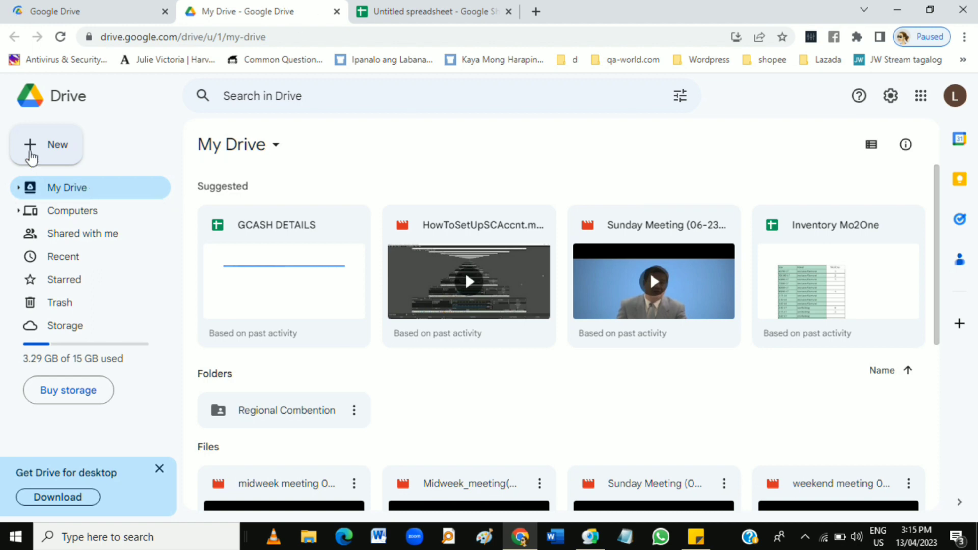
pyautogui.click(30, 153)
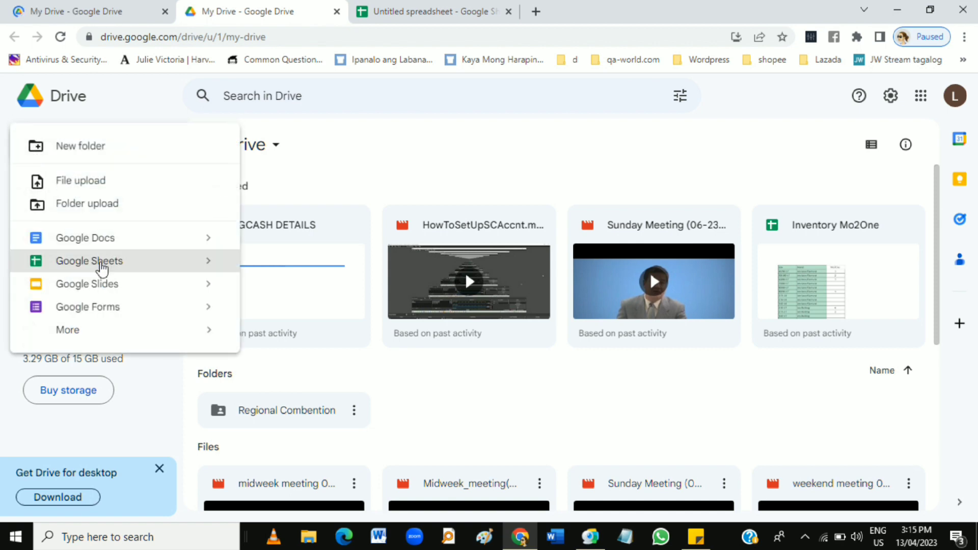
pyautogui.moveTo(205, 266)
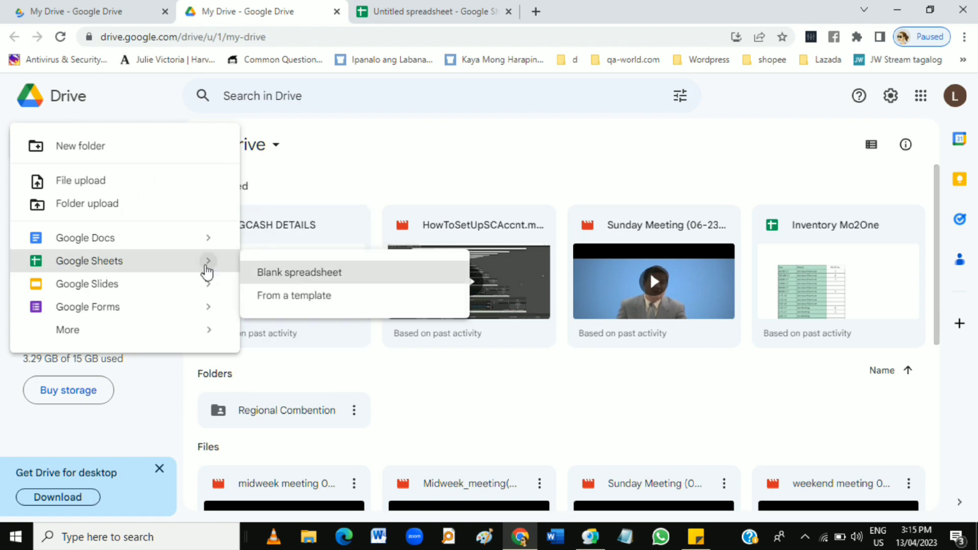
pyautogui.click(290, 282)
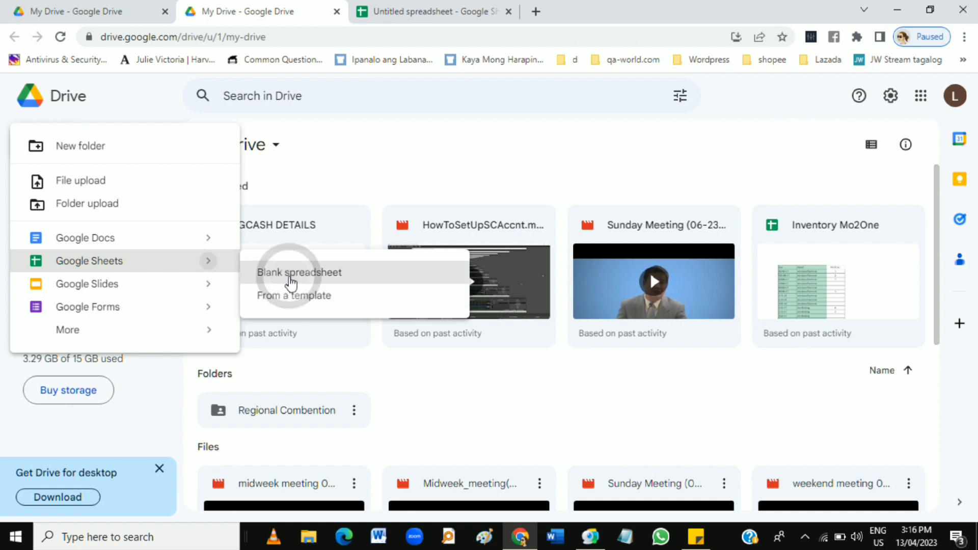
pyautogui.click(508, 12)
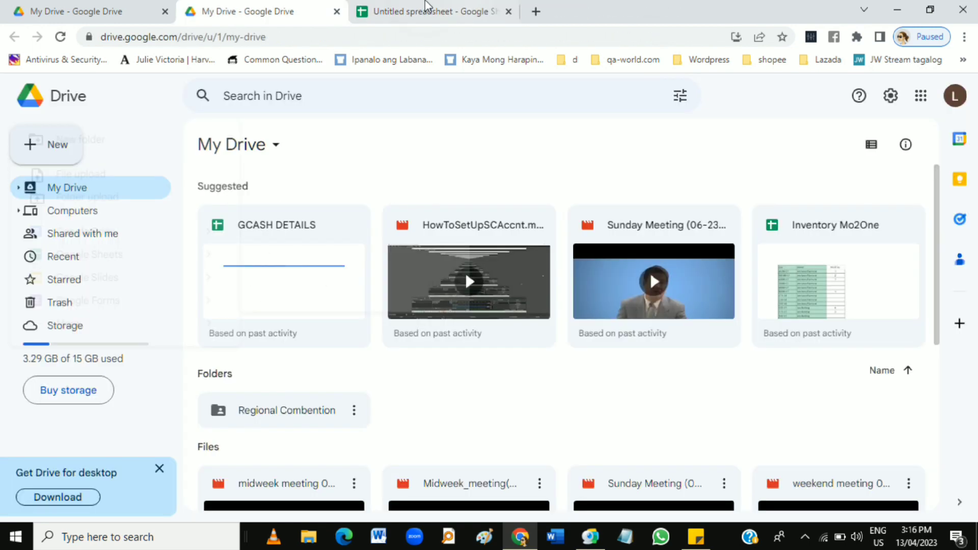
pyautogui.click(399, 6)
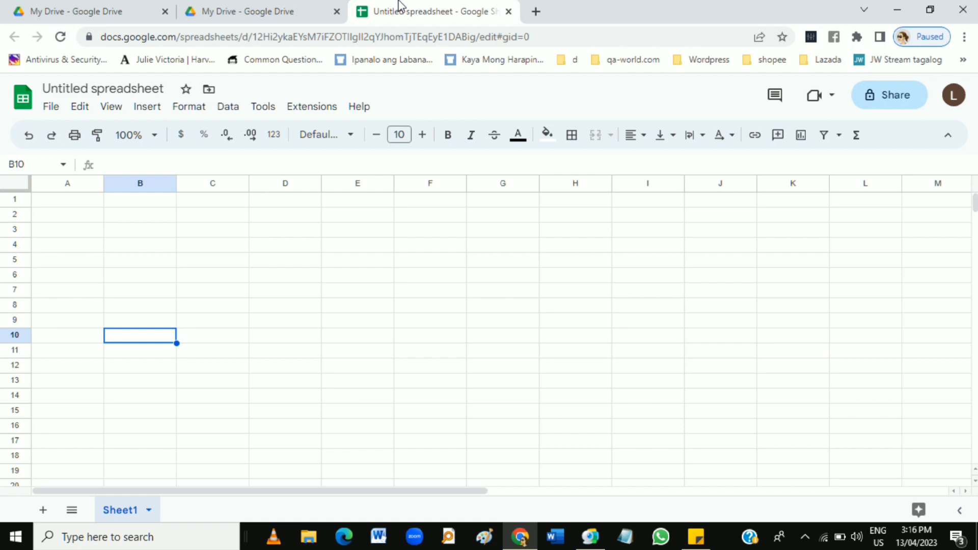
pyautogui.click(90, 115)
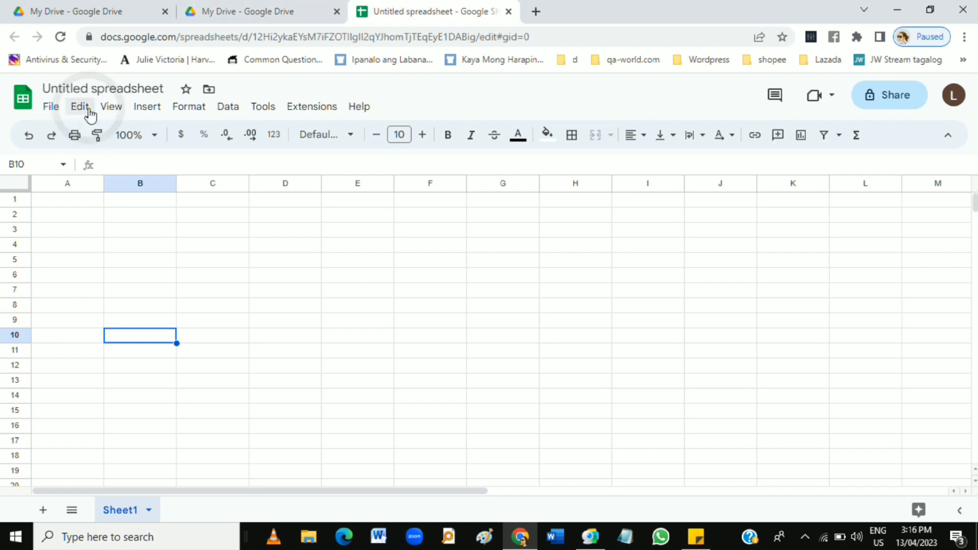
pyautogui.moveTo(147, 108)
pyautogui.click(442, 86)
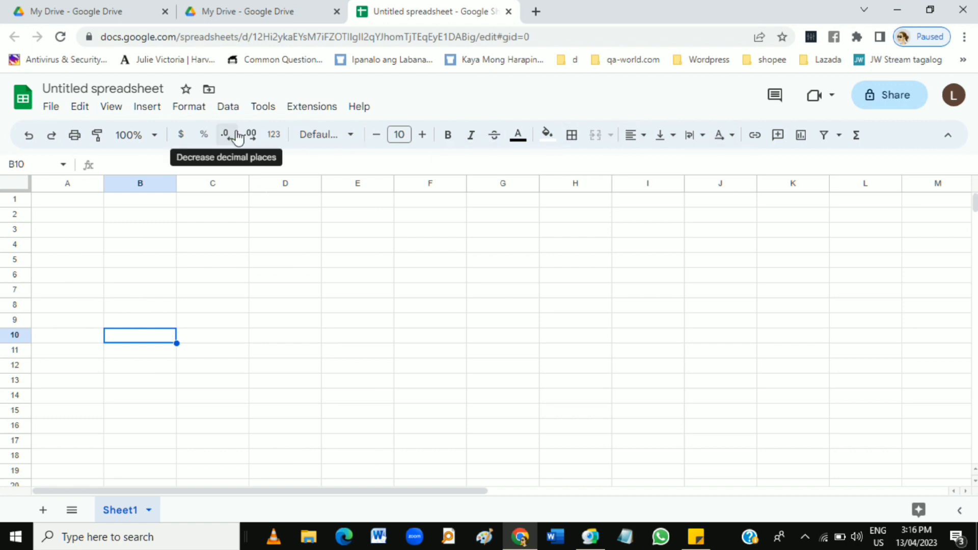
pyautogui.click(331, 141)
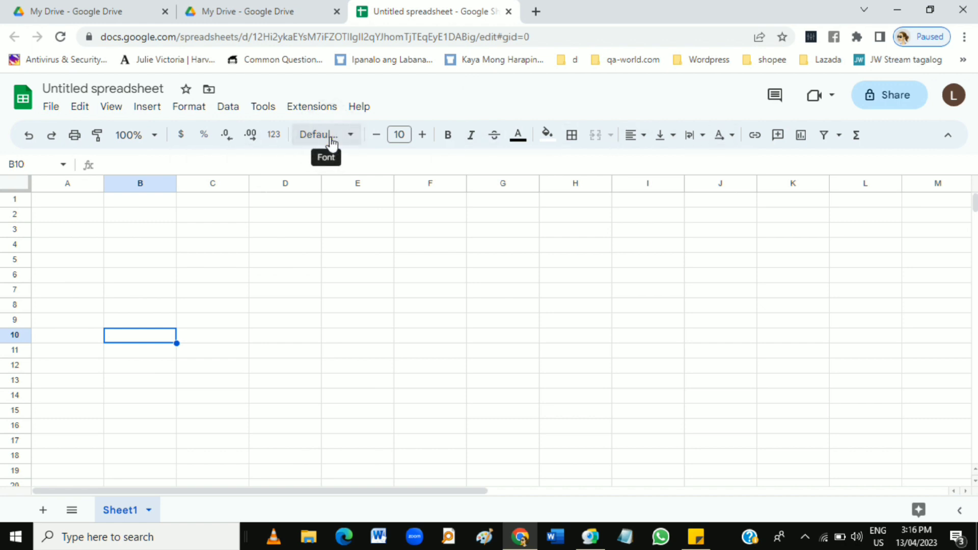
pyautogui.click(331, 143)
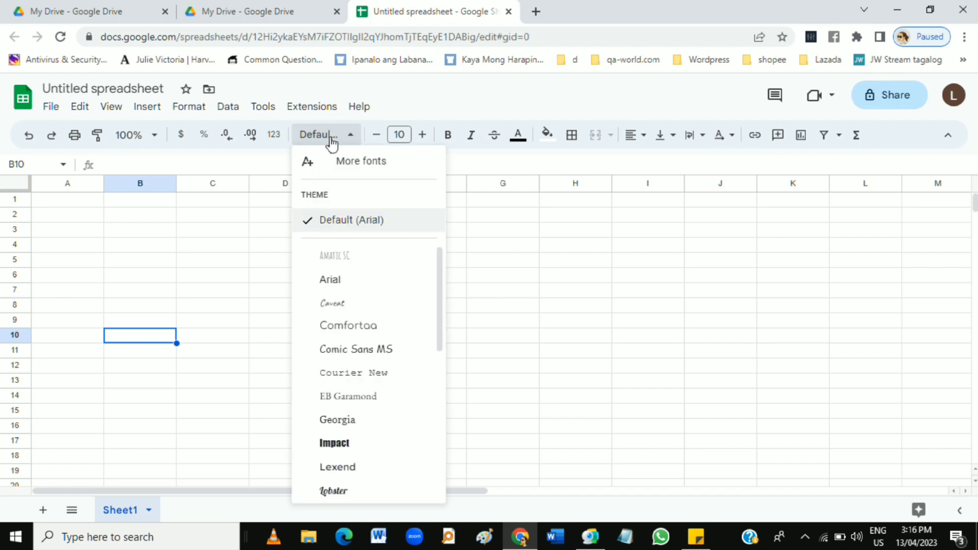
pyautogui.click(399, 133)
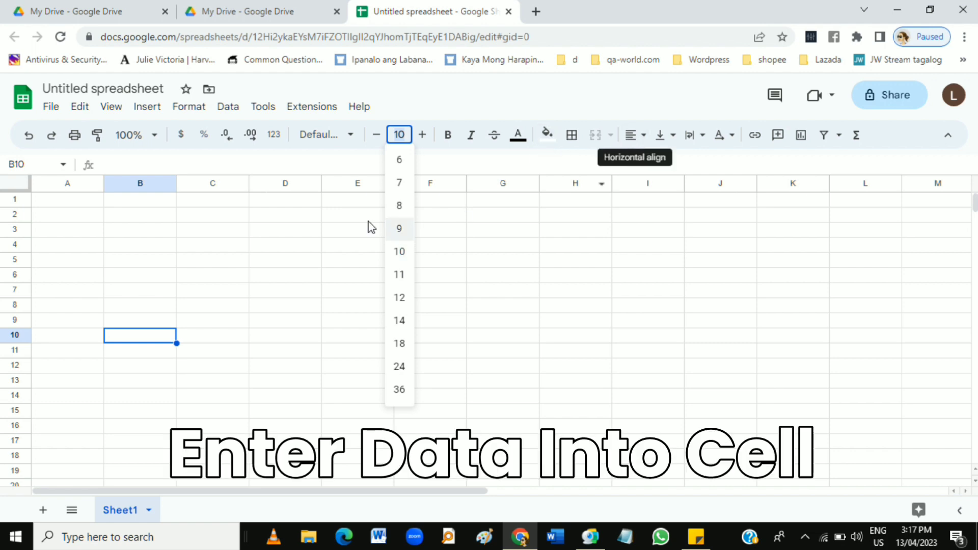
# Enter the text "Sample" in cell A1, correcting its spelling.
pyautogui.click(53, 290)
pyautogui.click(53, 290)
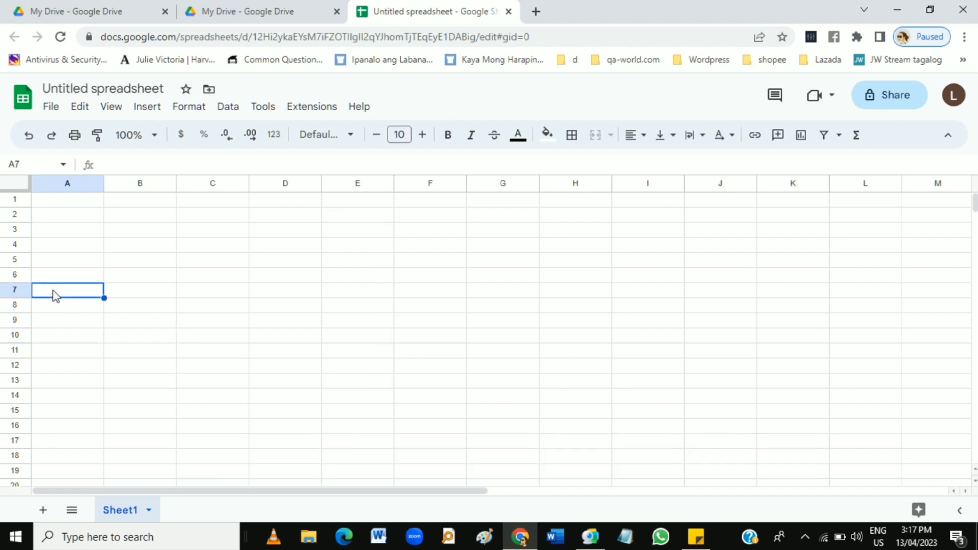
pyautogui.click(70, 200)
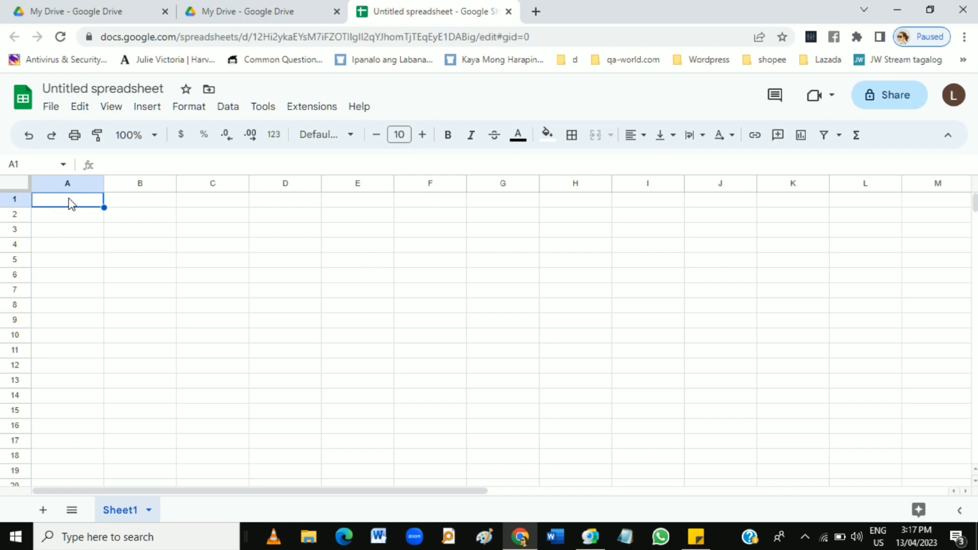
pyautogui.write('SAample')
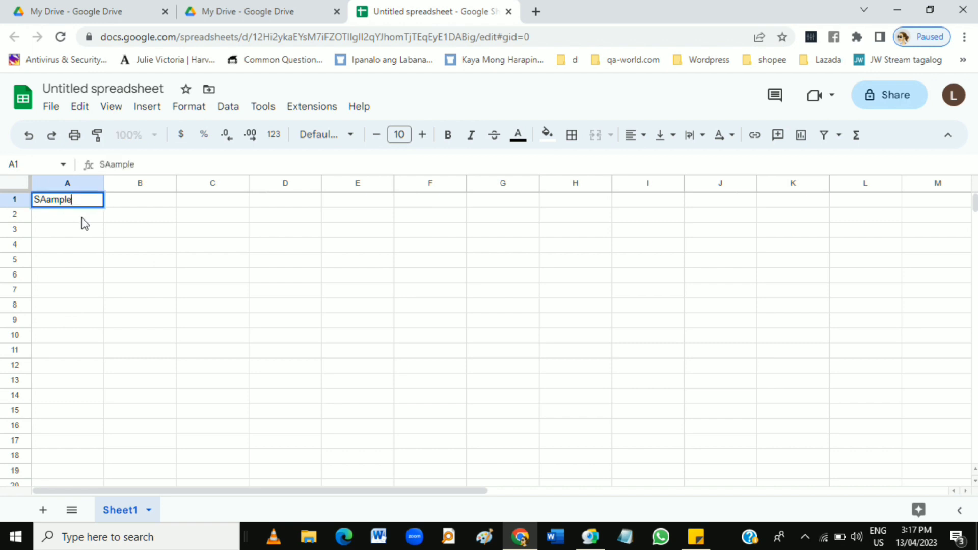
pyautogui.hotkey('ctrl', 's')
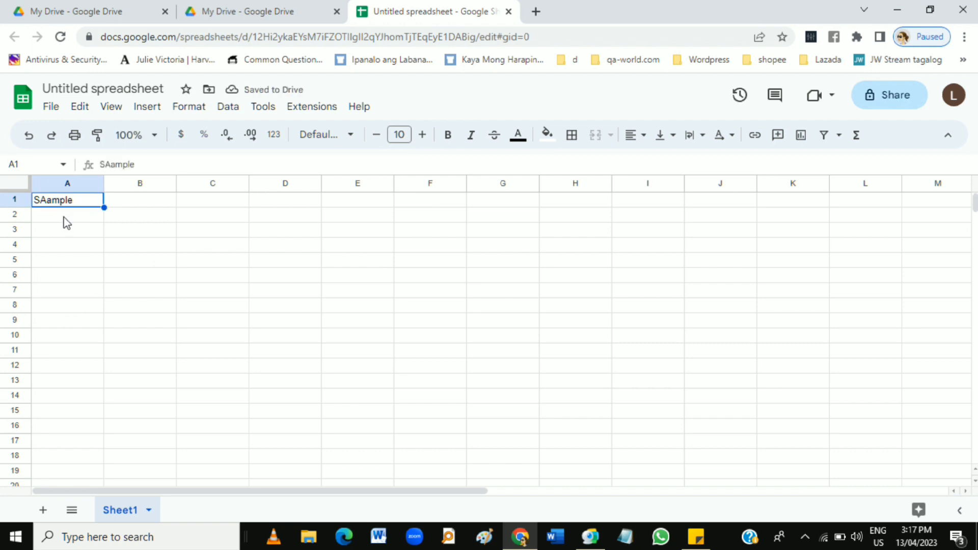
pyautogui.click(111, 165)
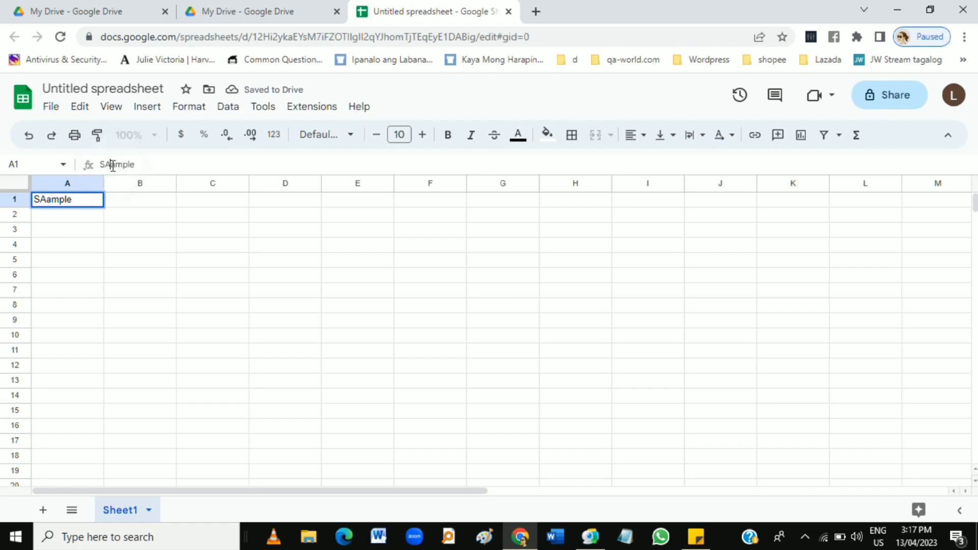
pyautogui.press('BackSpace')
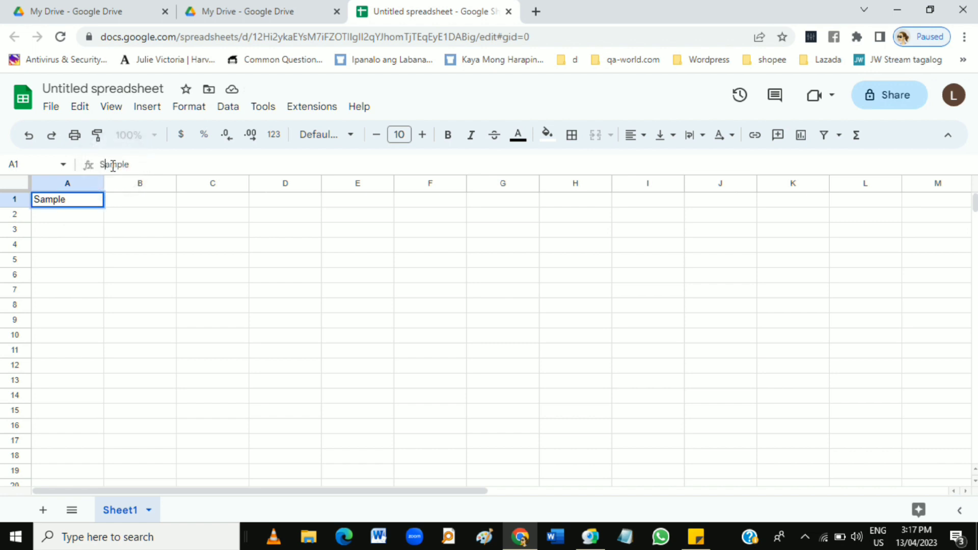
# Enter the number 123456789 in cell A2.
pyautogui.click(79, 215)
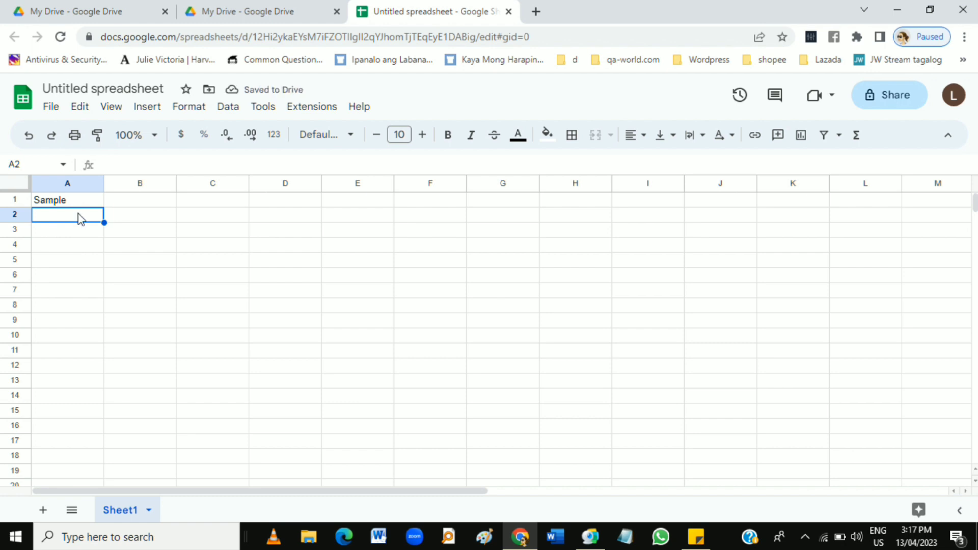
pyautogui.write('123456798')
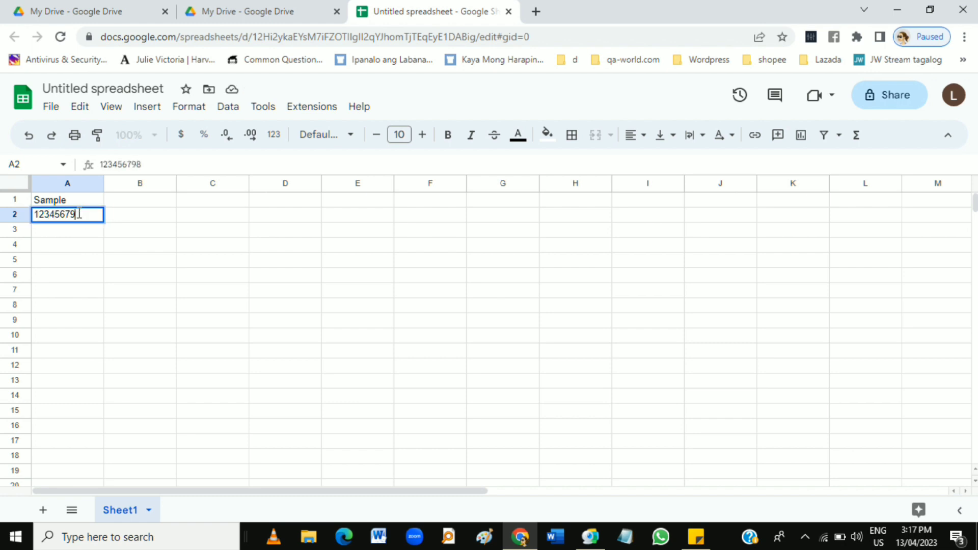
pyautogui.press('BackSpace')
pyautogui.write('89')
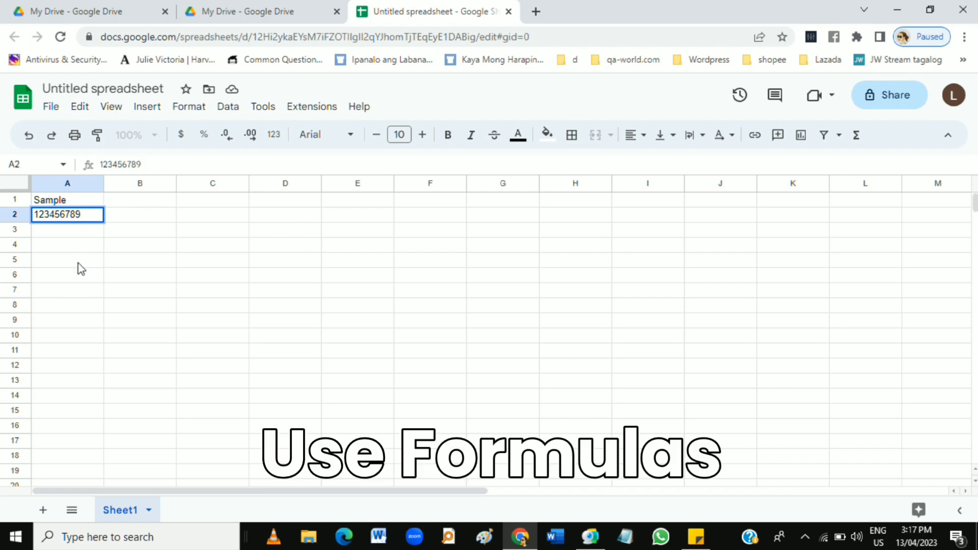
# Enter the formula =b1+b2 in cell A3 to add cells B1 and B2.
pyautogui.click(75, 235)
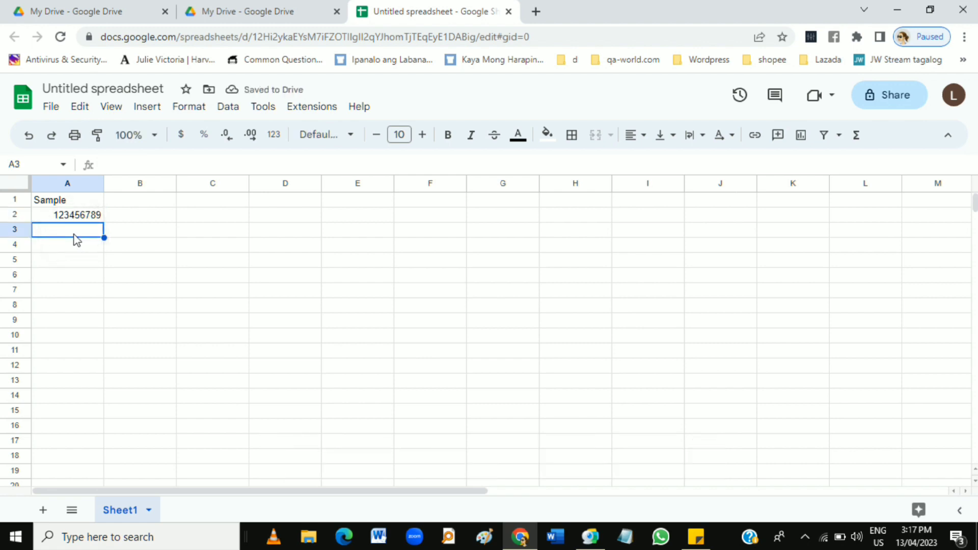
pyautogui.write('=')
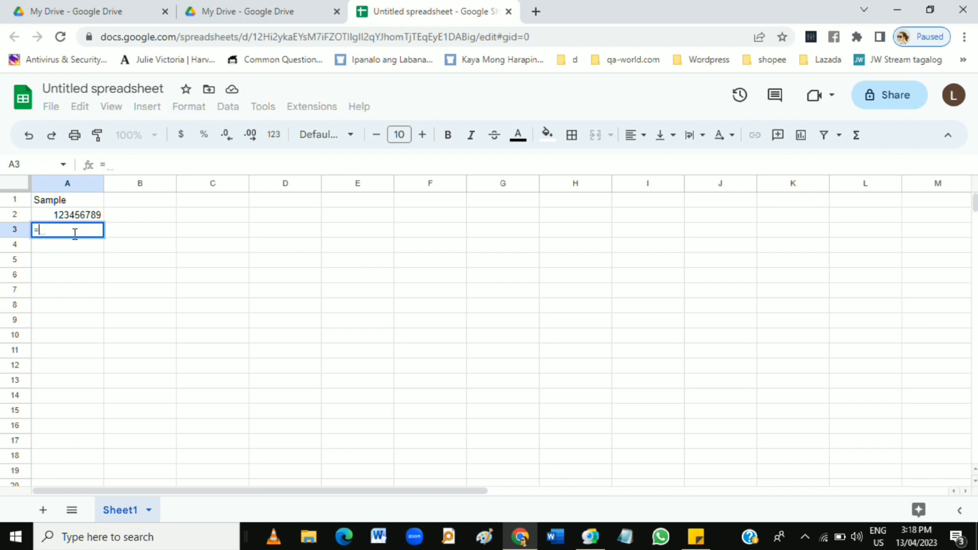
pyautogui.write('b1')
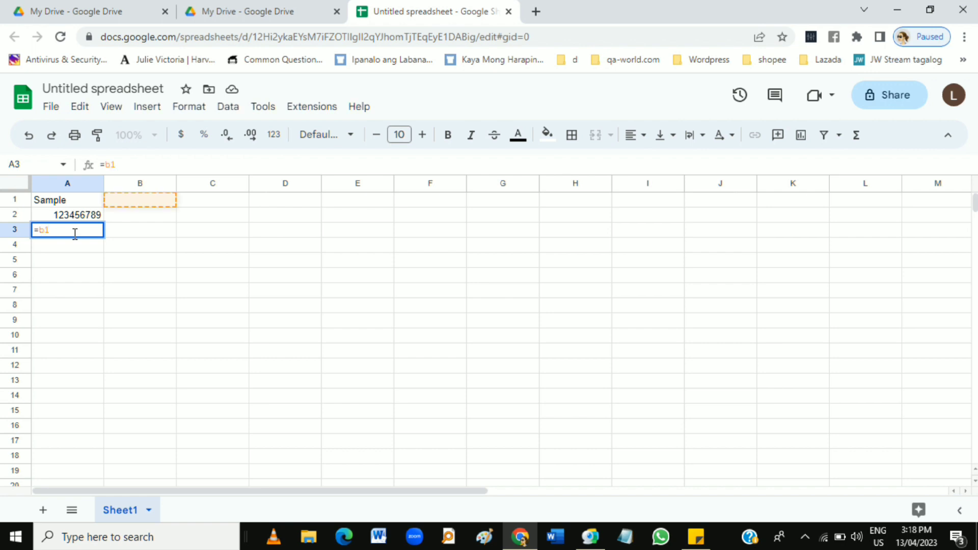
pyautogui.write('+b2')
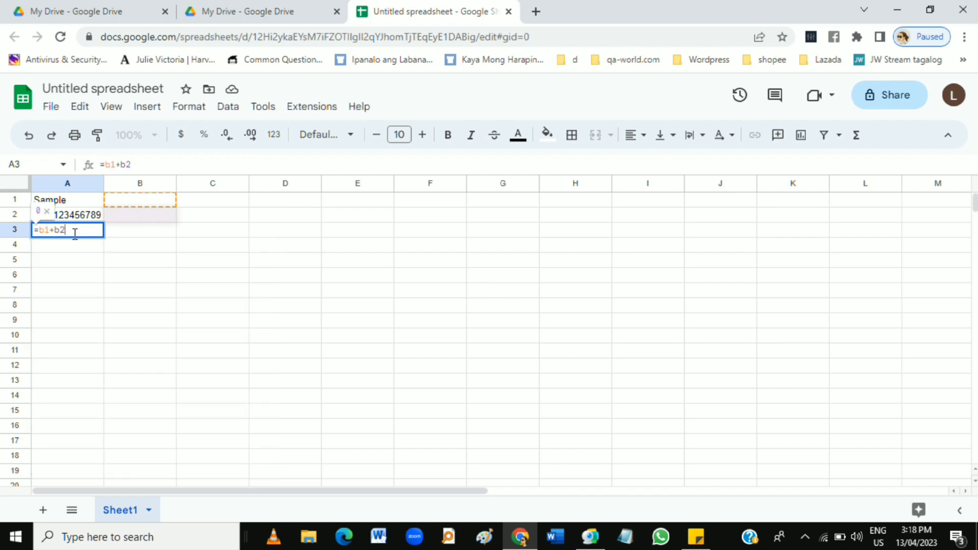
pyautogui.press('Return')
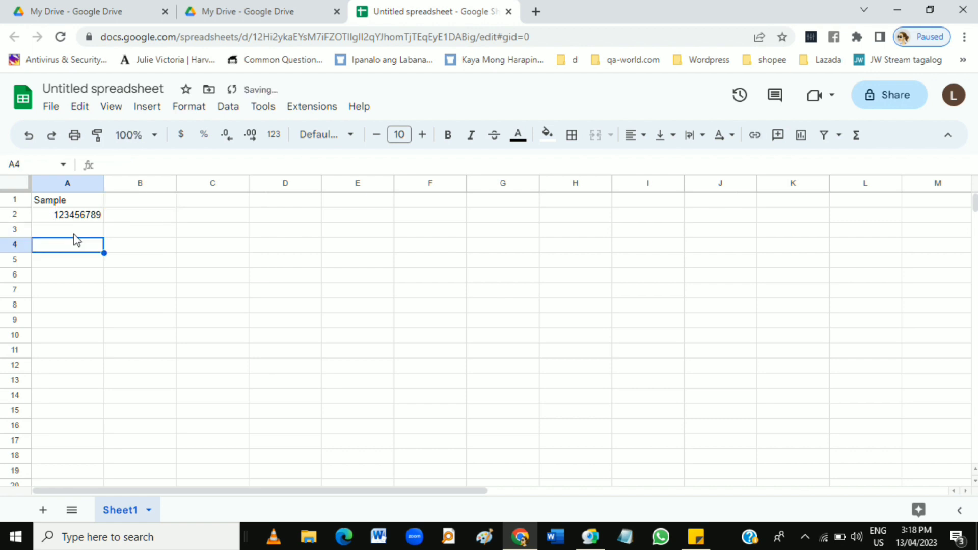
# Enter the value 1 in each of the cells B1, C1 and B2.
pyautogui.click(120, 198)
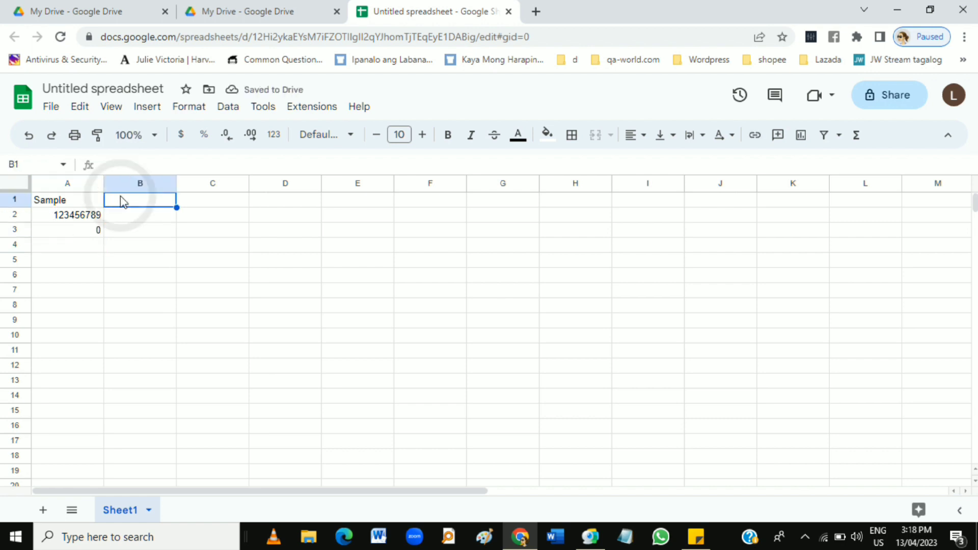
pyautogui.write('1')
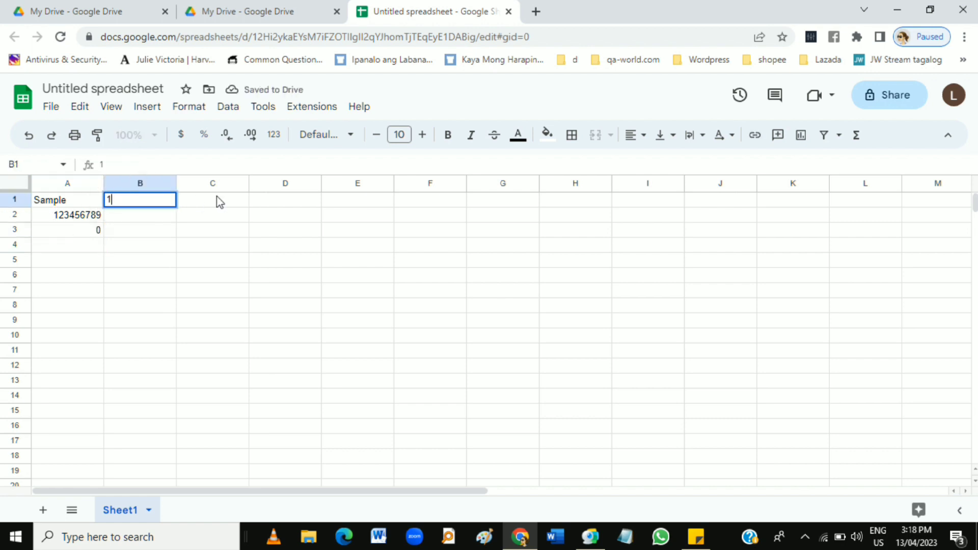
pyautogui.click(217, 201)
pyautogui.write('1')
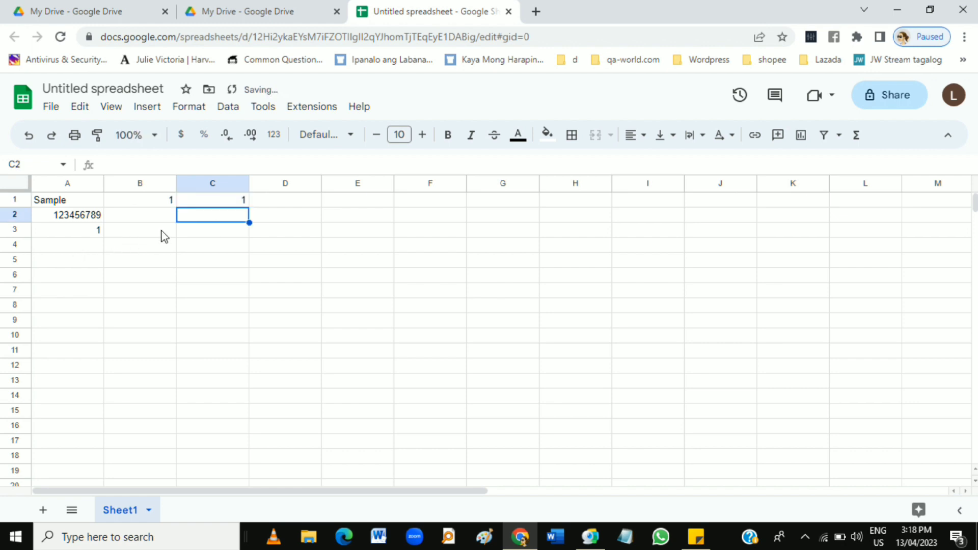
pyautogui.click(151, 214)
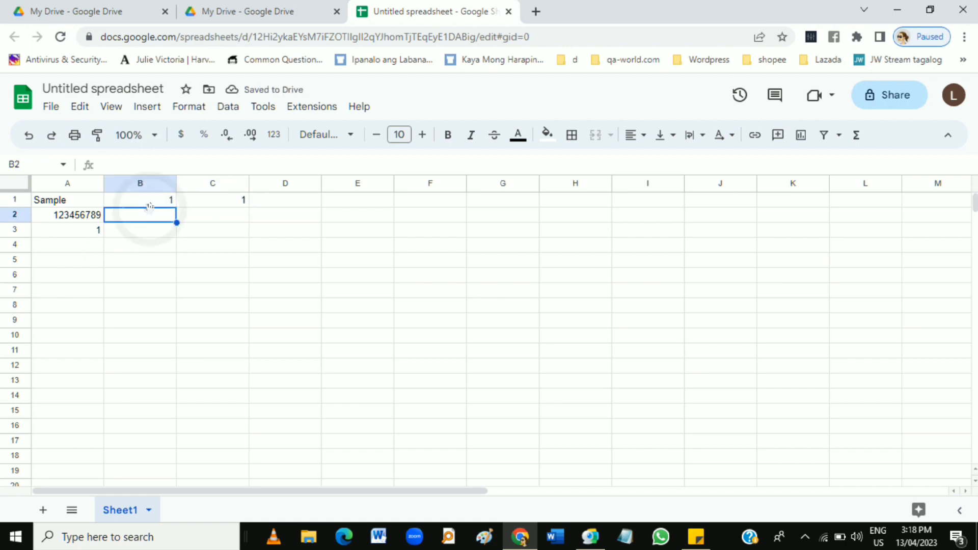
pyautogui.write('1')
pyautogui.press('Return')
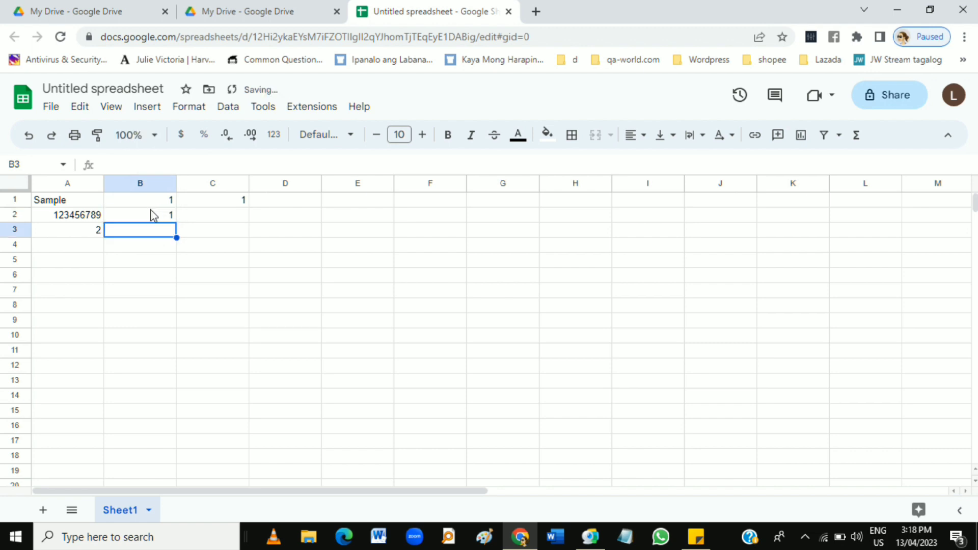
# Clear the contents of the range A1:C4.
pyautogui.click(92, 232)
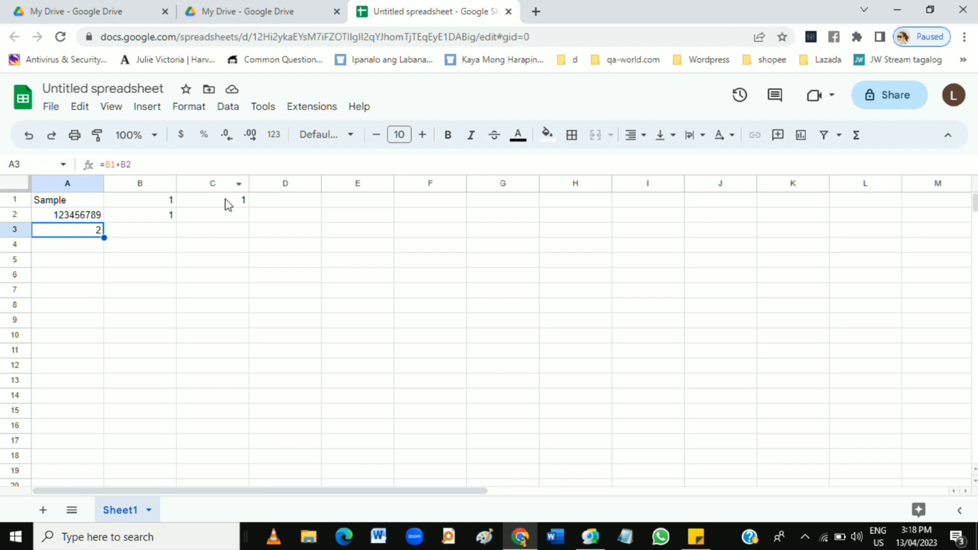
pyautogui.moveTo(227, 202); pyautogui.dragTo(73, 253)
pyautogui.press('Delete')
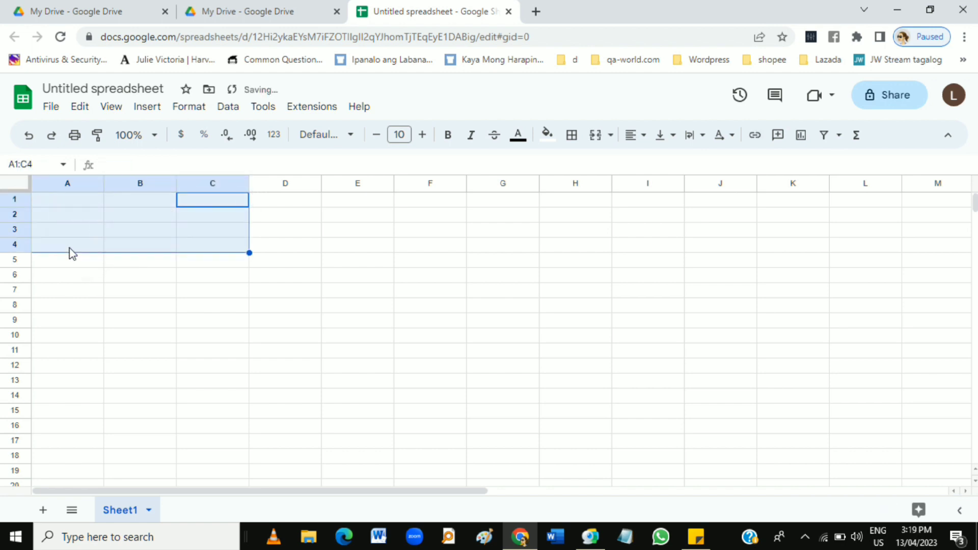
# Enter the letters a, b, d, r, e, t, u, j and q in cells A1 to A9, one per cell.
pyautogui.click(71, 204)
pyautogui.write('a')
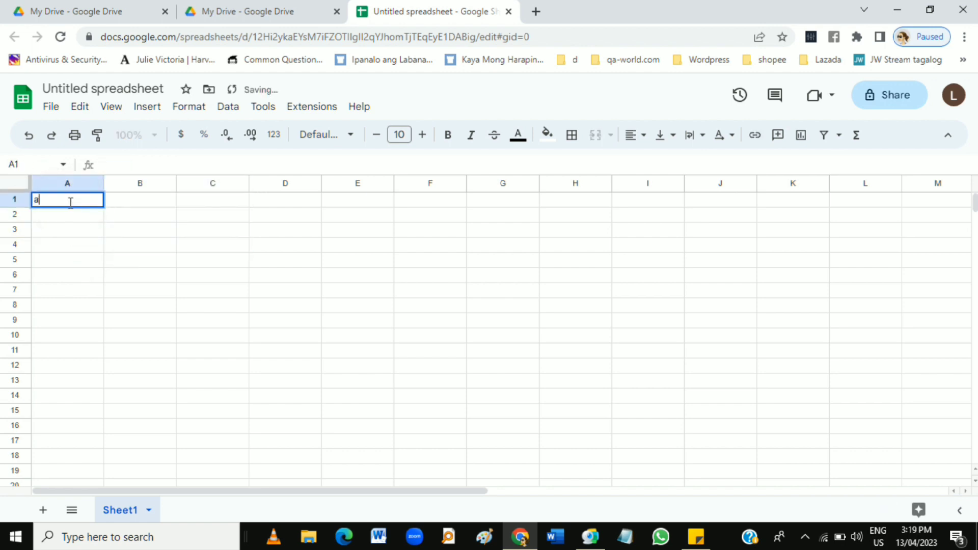
pyautogui.press('Return')
pyautogui.write('b')
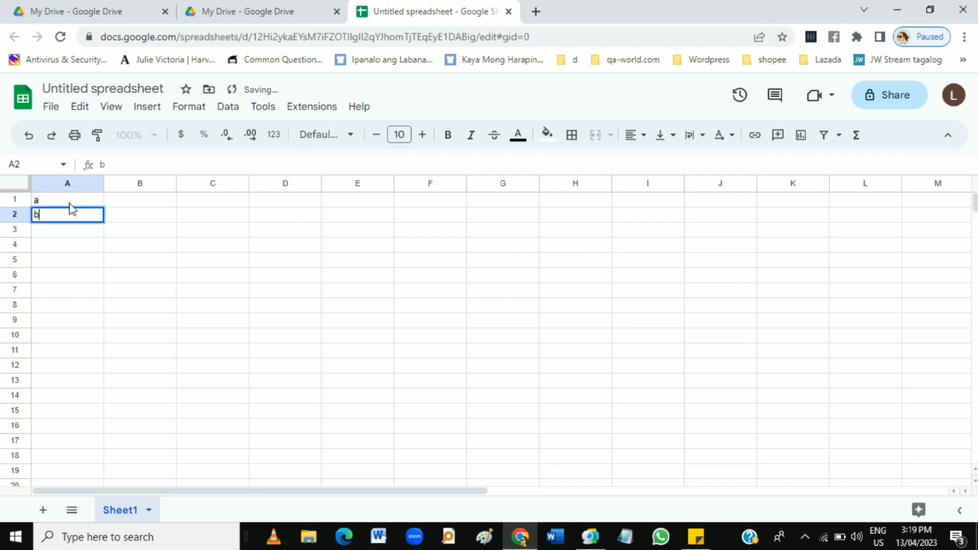
pyautogui.press('Return')
pyautogui.write('d')
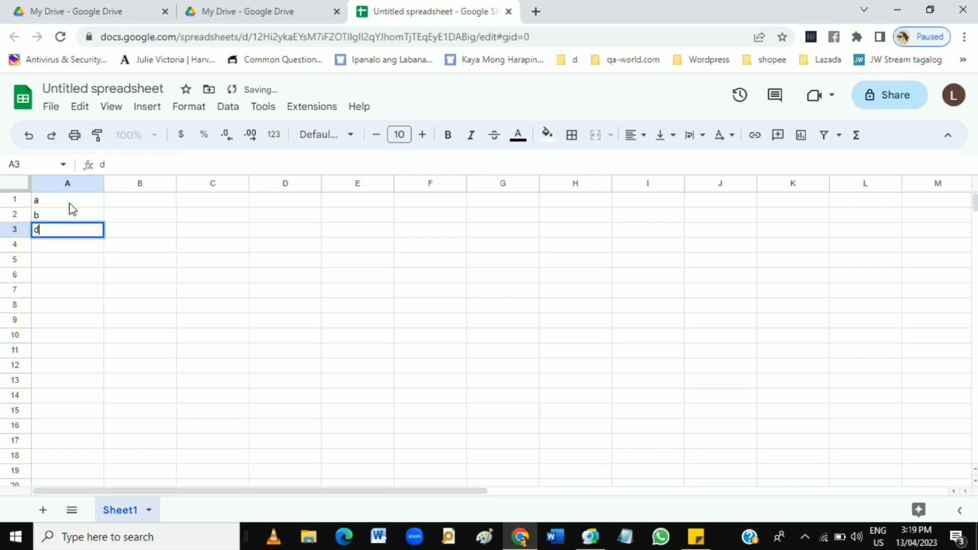
pyautogui.press('Return')
pyautogui.write('r')
pyautogui.press('Return')
pyautogui.write('e')
pyautogui.press('Return')
pyautogui.write('t')
pyautogui.press('Return')
pyautogui.write('u')
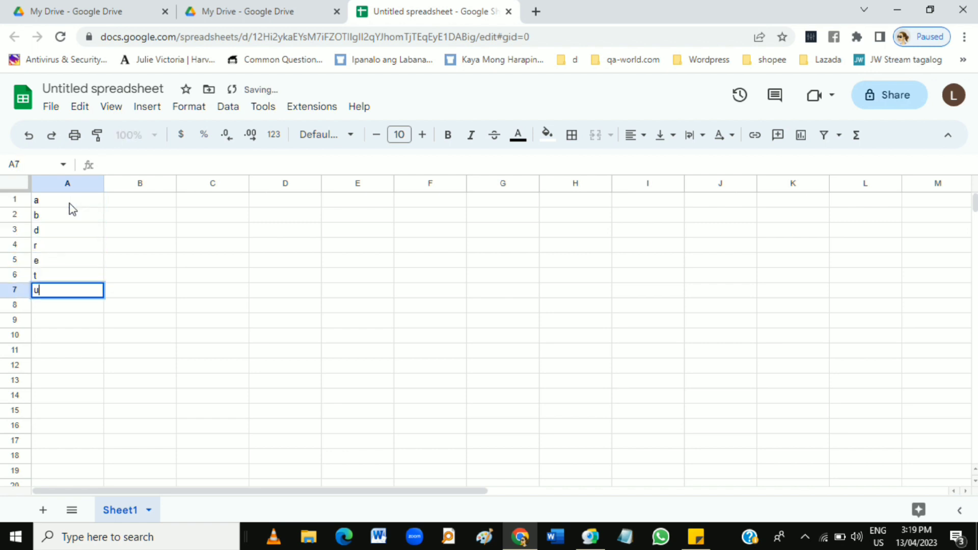
pyautogui.press('Return')
pyautogui.write('j')
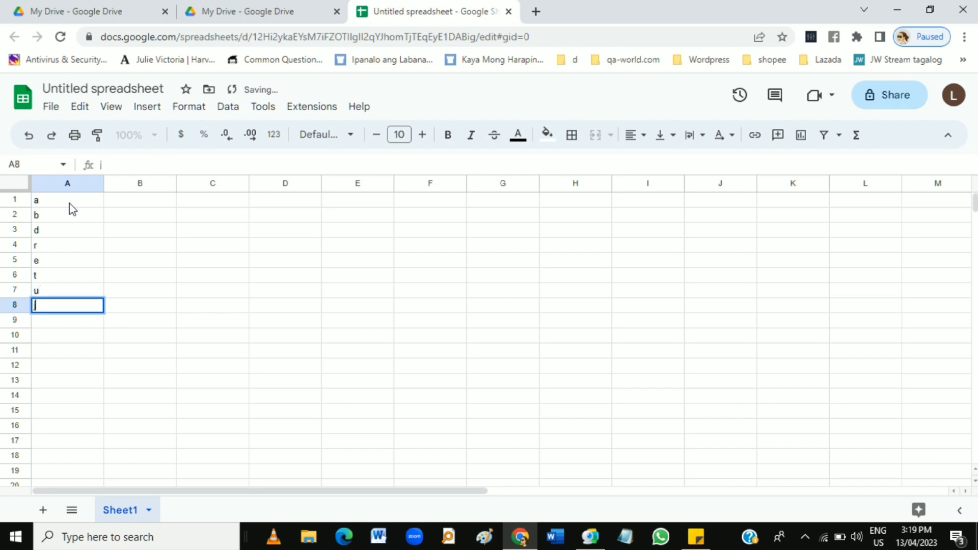
pyautogui.press('Return')
pyautogui.write('a')
pyautogui.press('BackSpace')
pyautogui.write('q')
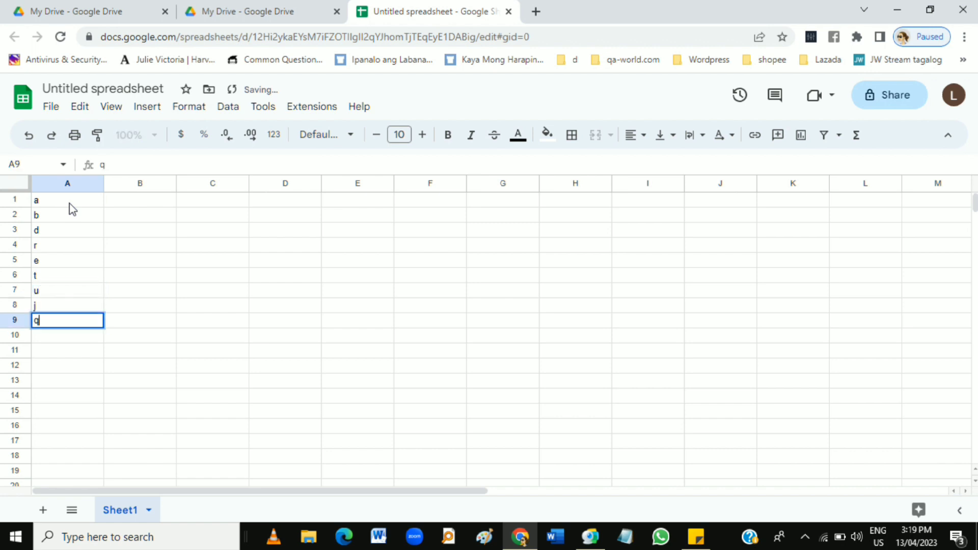
# Sort the sheet by column A from A to Z.
pyautogui.click(49, 187)
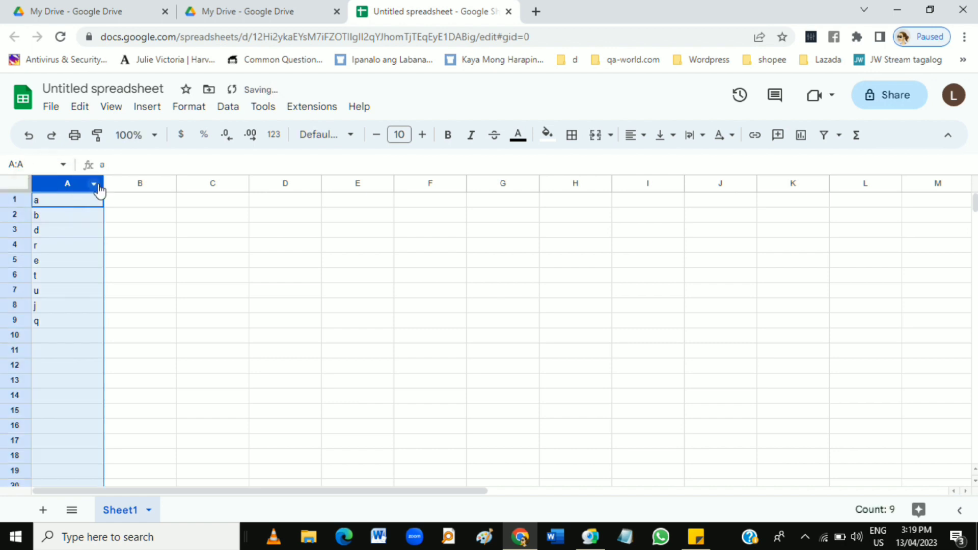
pyautogui.rightClick(98, 187)
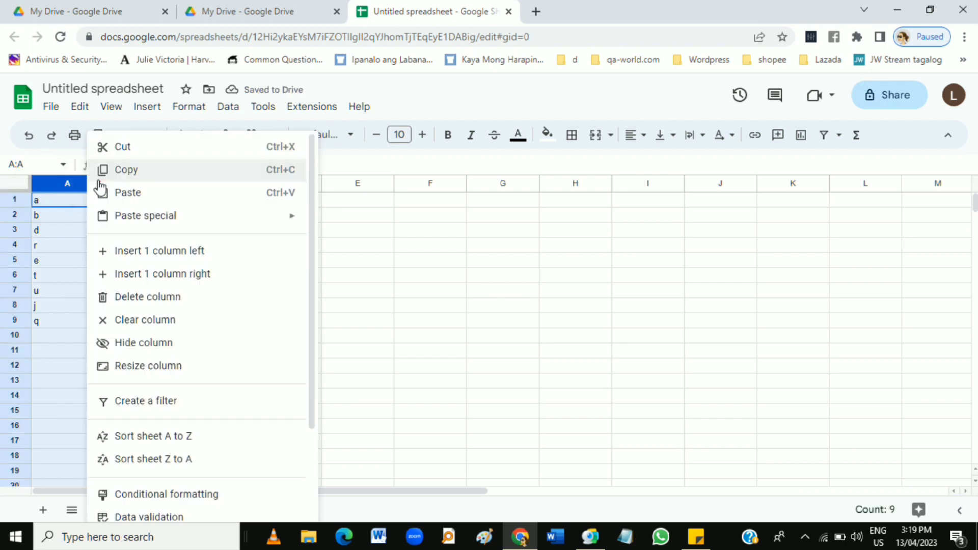
pyautogui.click(153, 439)
pyautogui.click(94, 294)
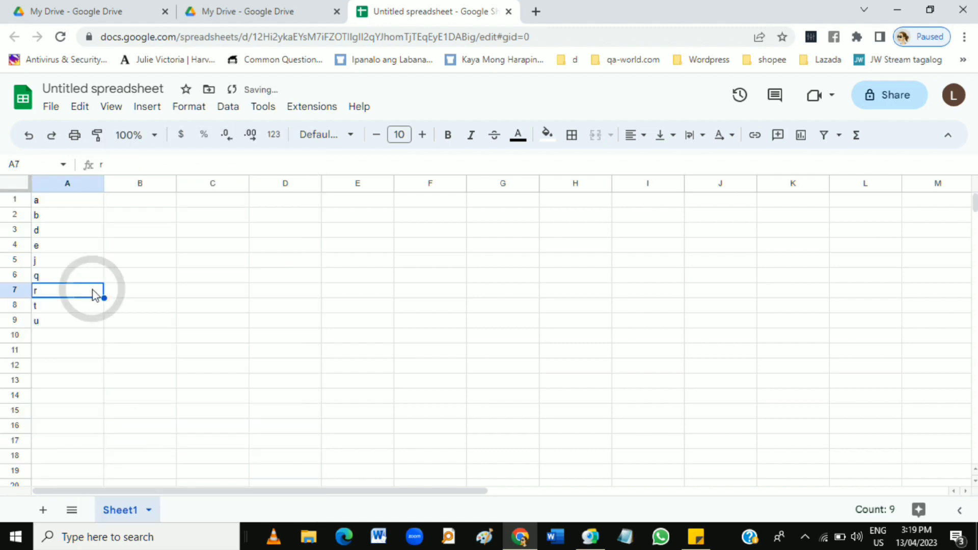
# Sort the sheet by column A from Z to A.
pyautogui.click(91, 187)
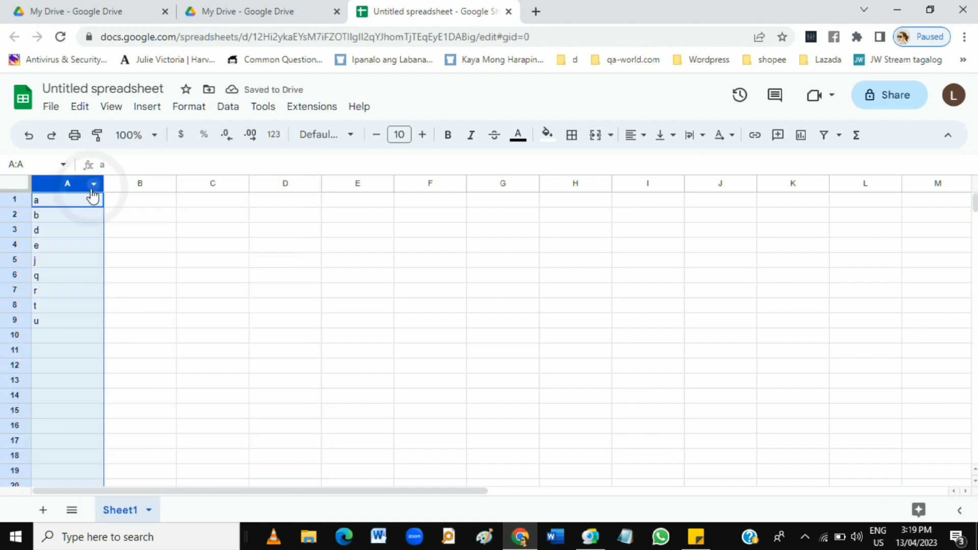
pyautogui.rightClick(93, 195)
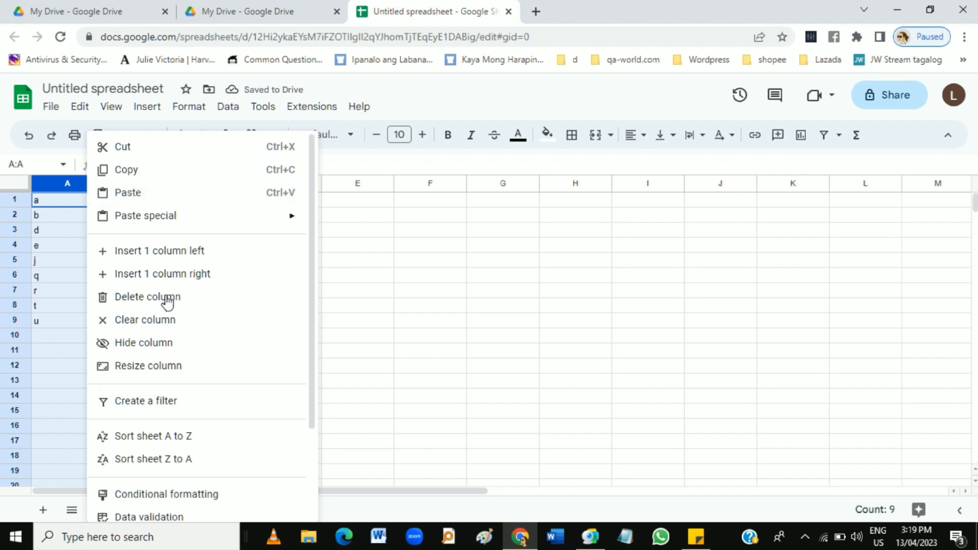
pyautogui.click(193, 461)
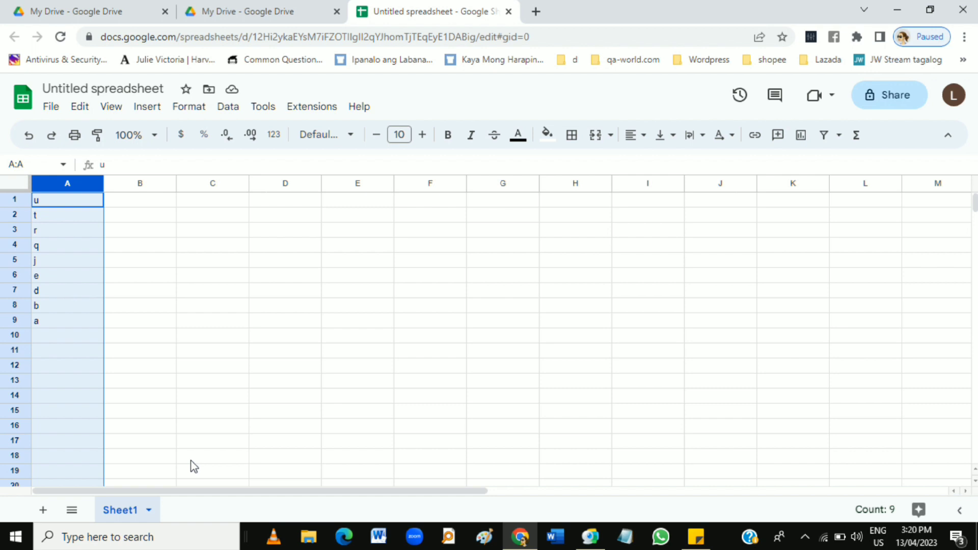
pyautogui.click(189, 320)
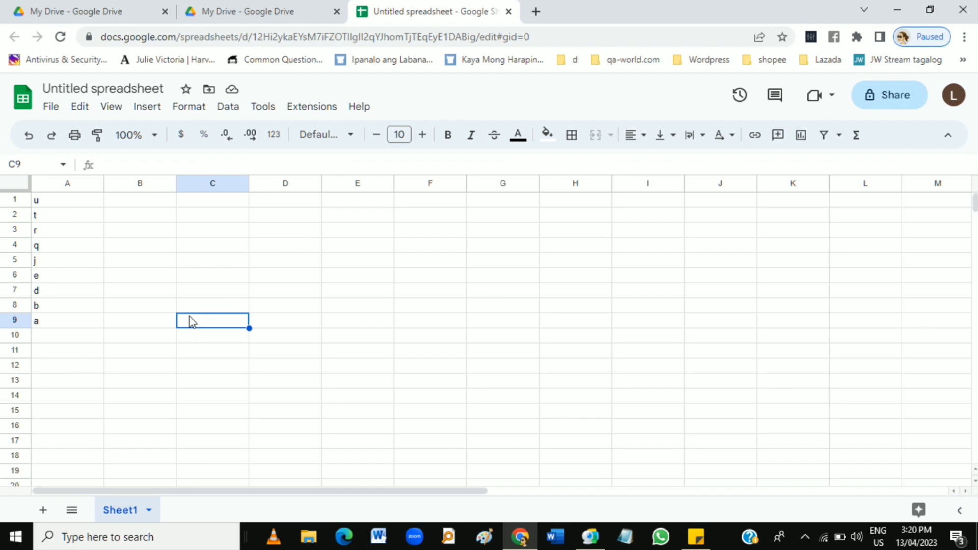
# Open the spreadsheet's sharing settings, keeping the name "Untitled spreadsheet".
pyautogui.click(883, 102)
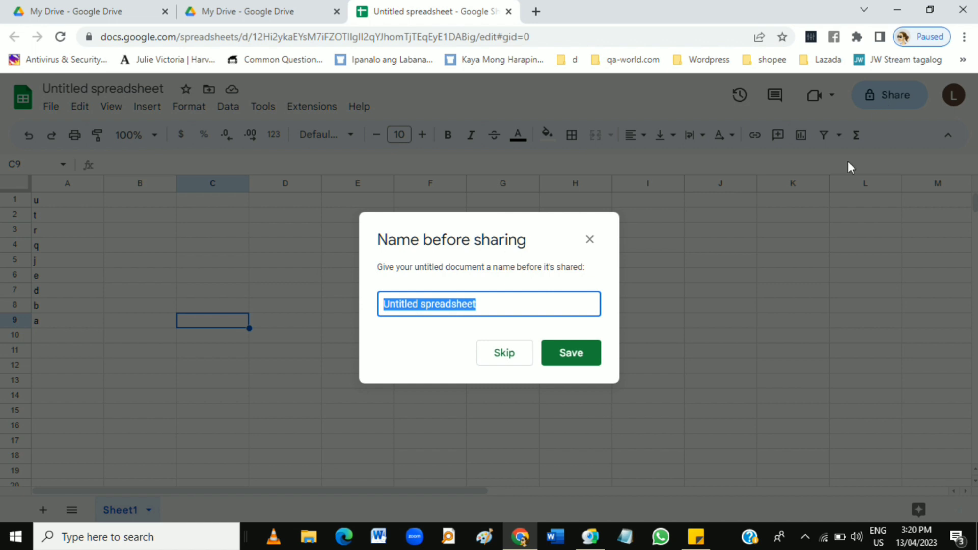
pyautogui.click(515, 310)
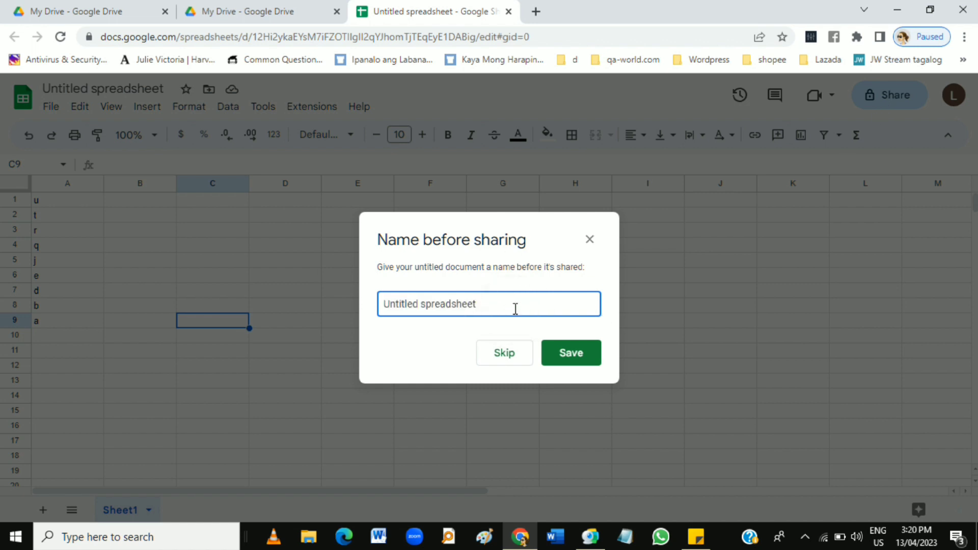
pyautogui.click(563, 354)
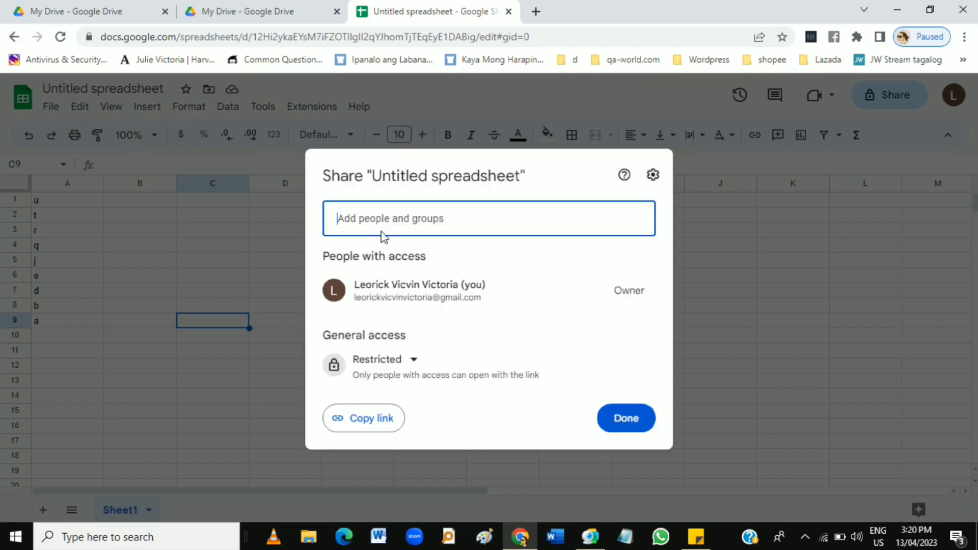
# Try adding a suggested contact as a recipient with the Editor role and copying the sharing link.
pyautogui.click(398, 231)
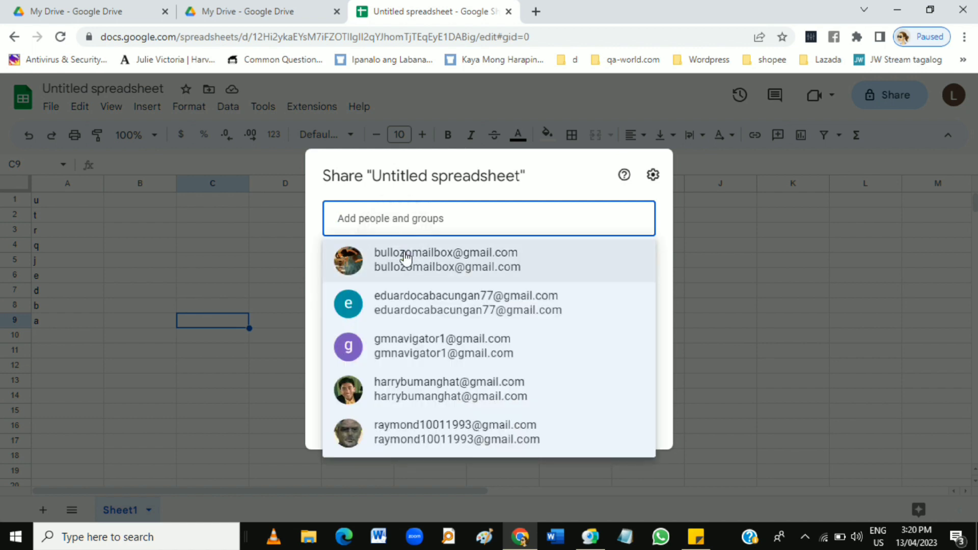
pyautogui.click(404, 252)
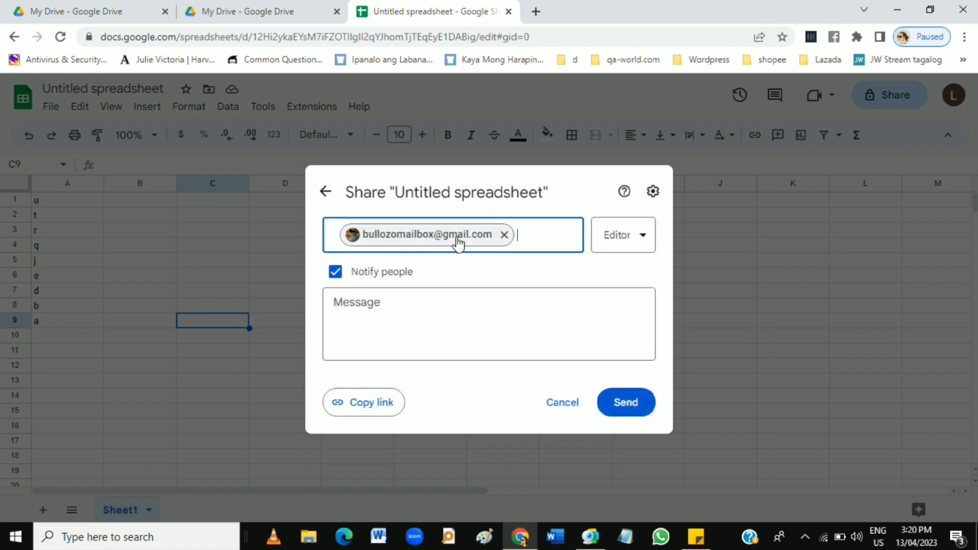
pyautogui.click(367, 407)
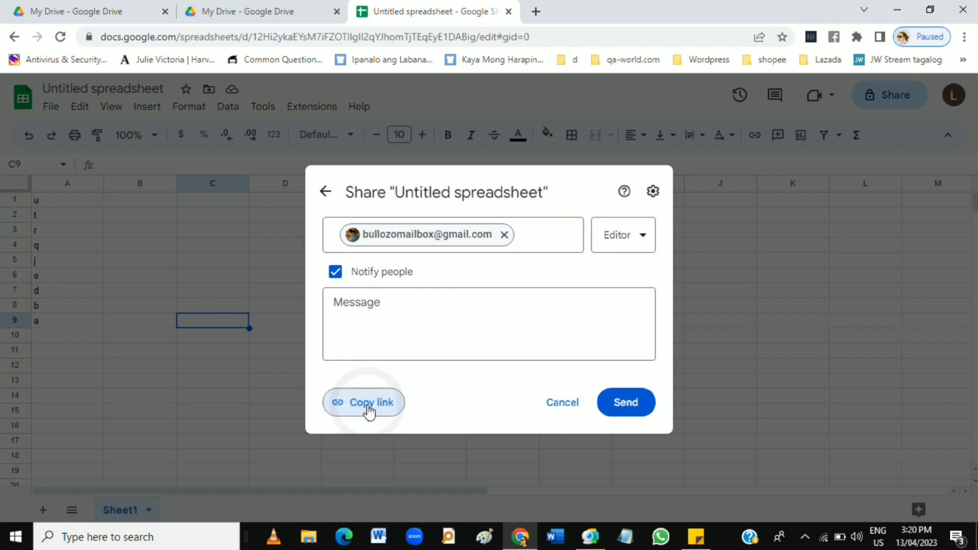
pyautogui.click(504, 237)
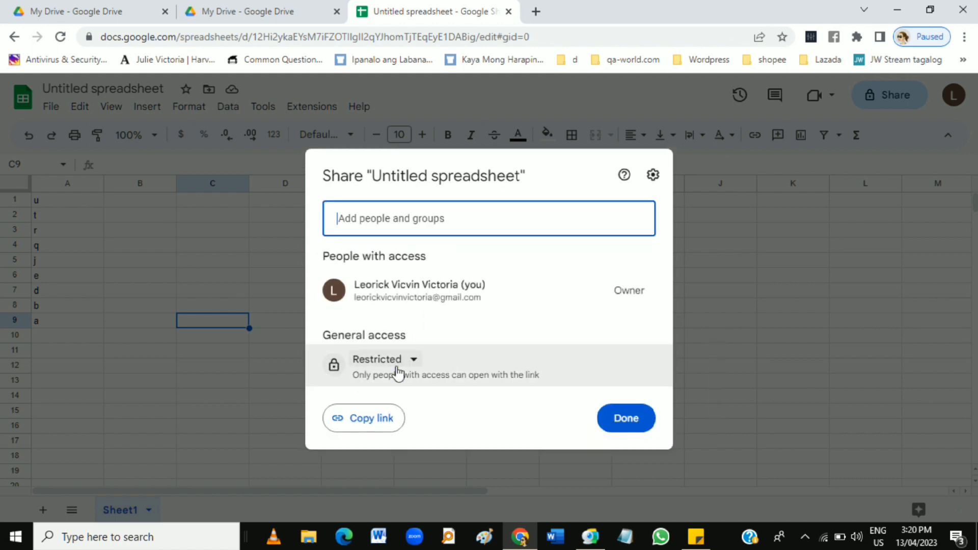
# Set general access to anyone with the link as Editor and copy the sharing link.
pyautogui.click(401, 367)
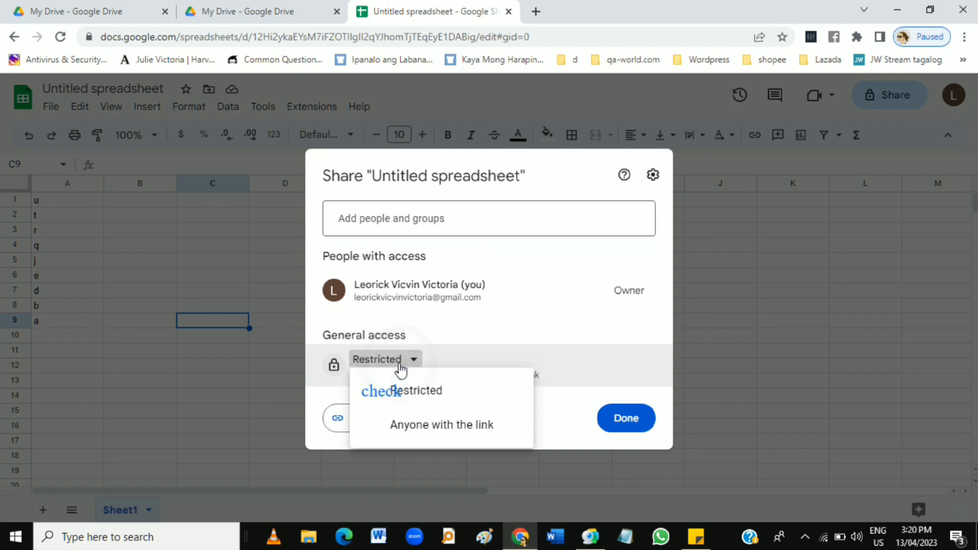
pyautogui.click(427, 425)
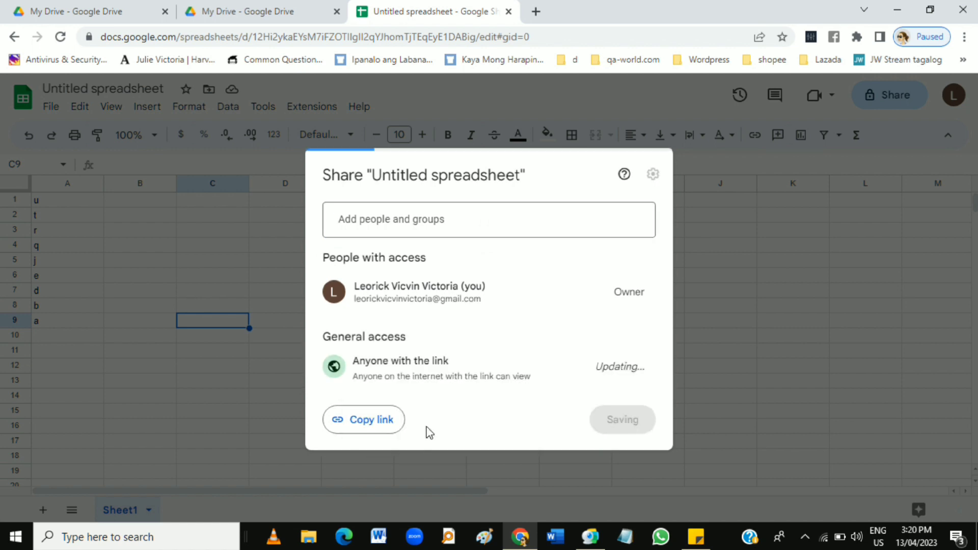
pyautogui.click(622, 366)
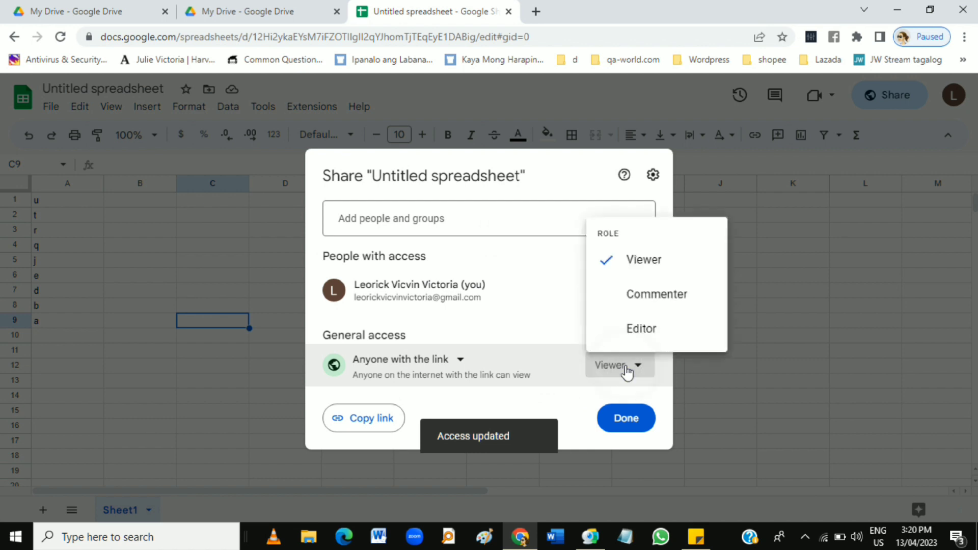
pyautogui.click(627, 327)
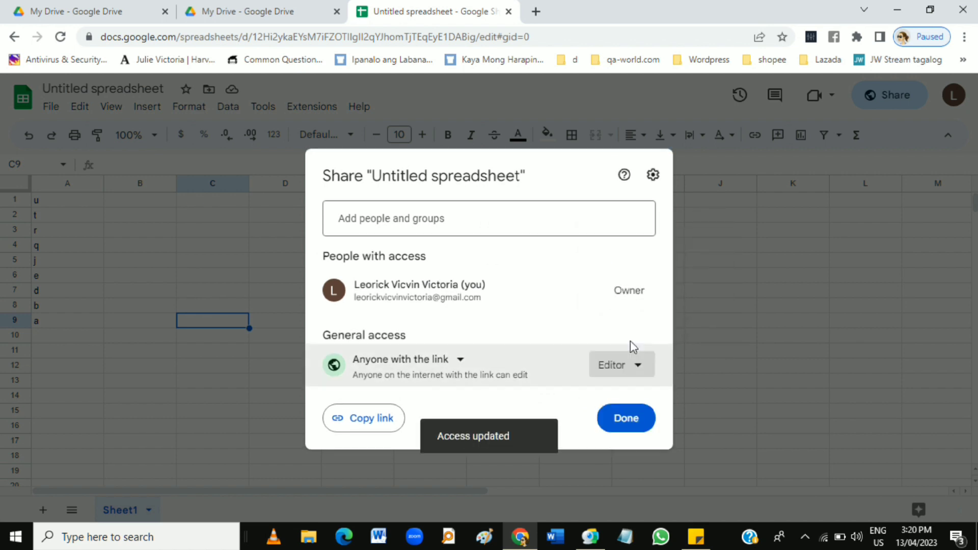
pyautogui.click(380, 418)
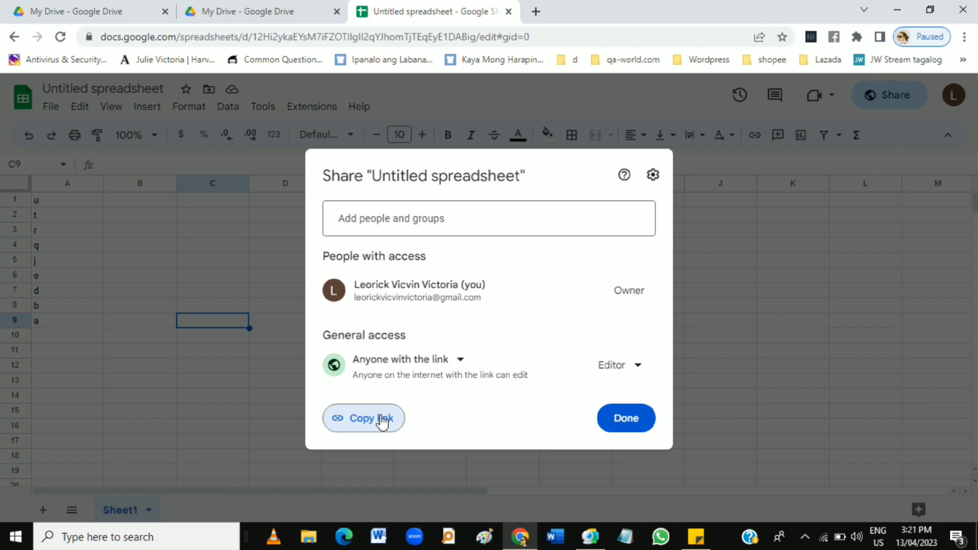
pyautogui.click(632, 427)
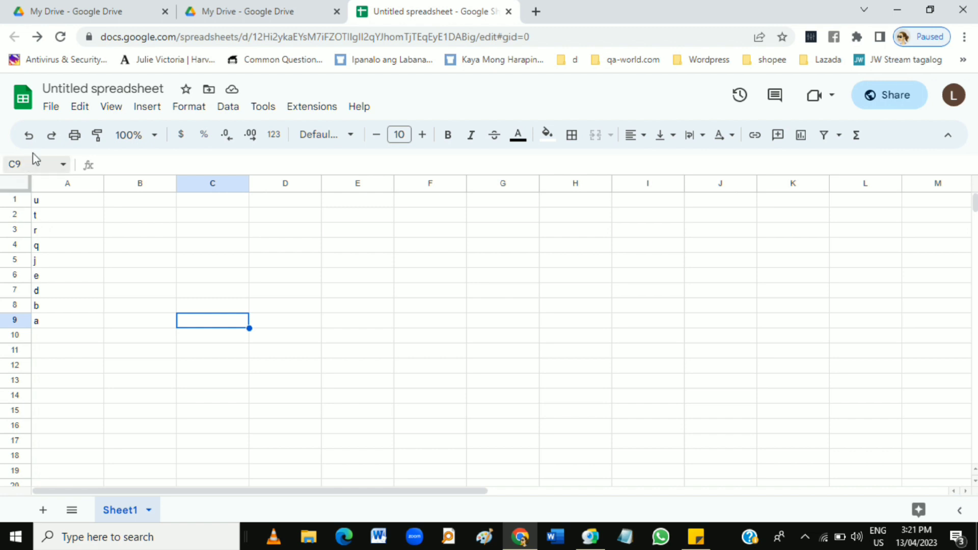
# Look at the add-ons available for Sheets in the Google Workspace Marketplace, and close it.
pyautogui.click(51, 107)
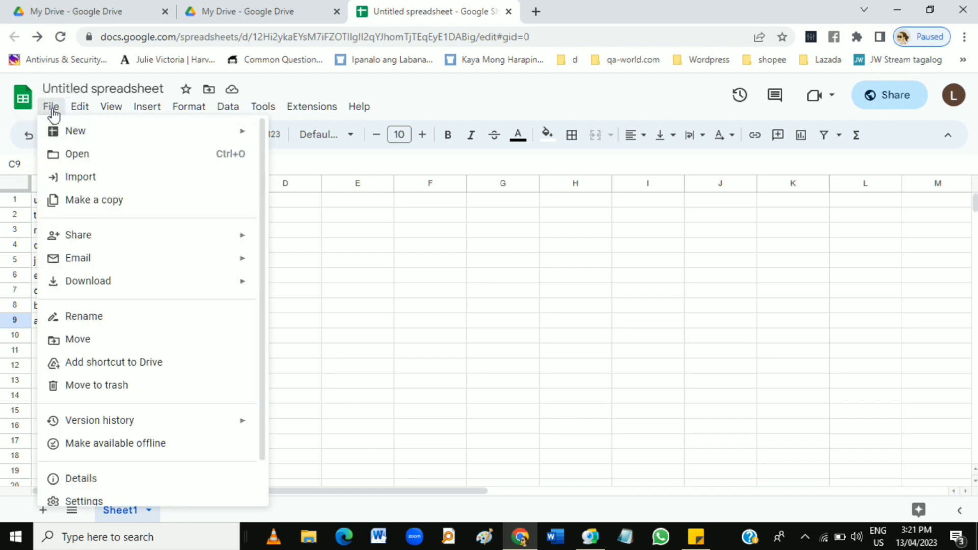
pyautogui.scroll(-1, 87, 198)
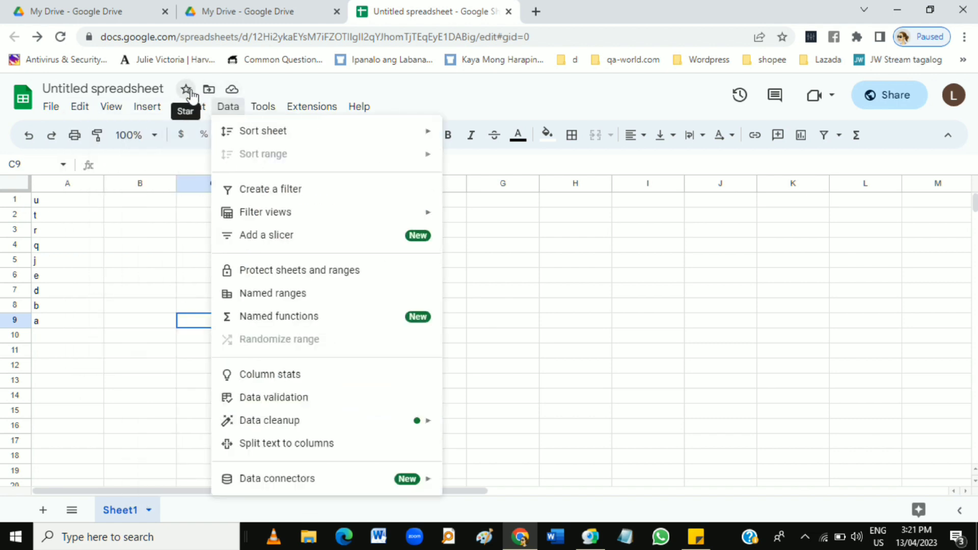
pyautogui.moveTo(295, 114)
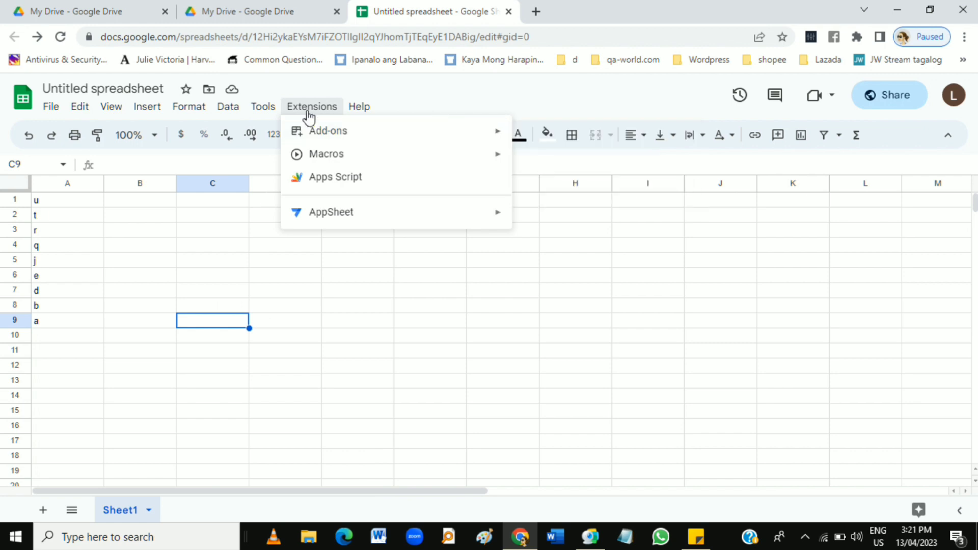
pyautogui.moveTo(324, 137)
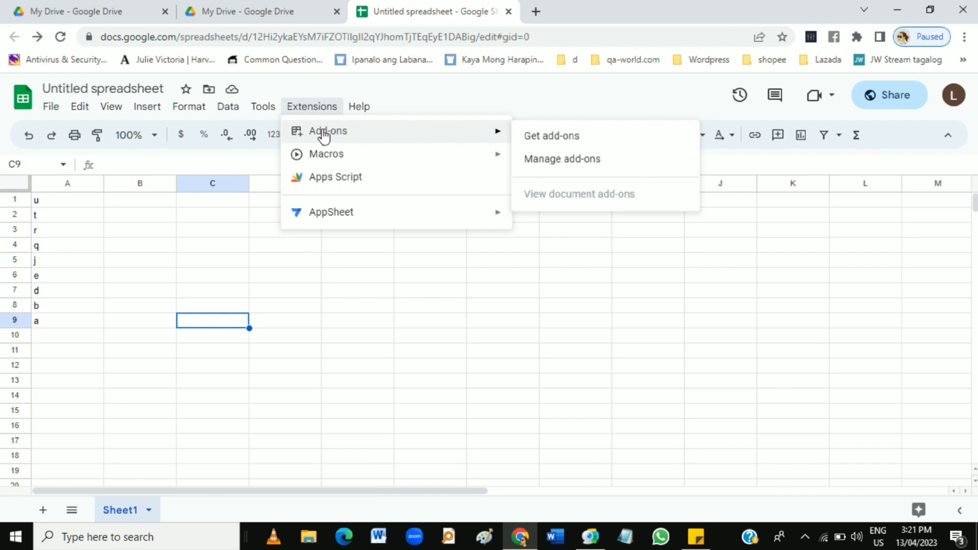
pyautogui.click(527, 135)
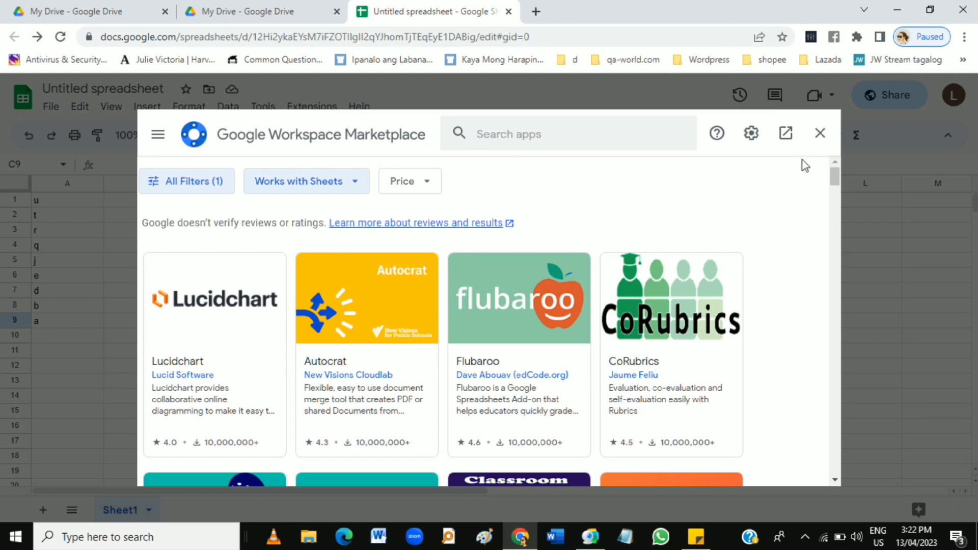
pyautogui.click(819, 133)
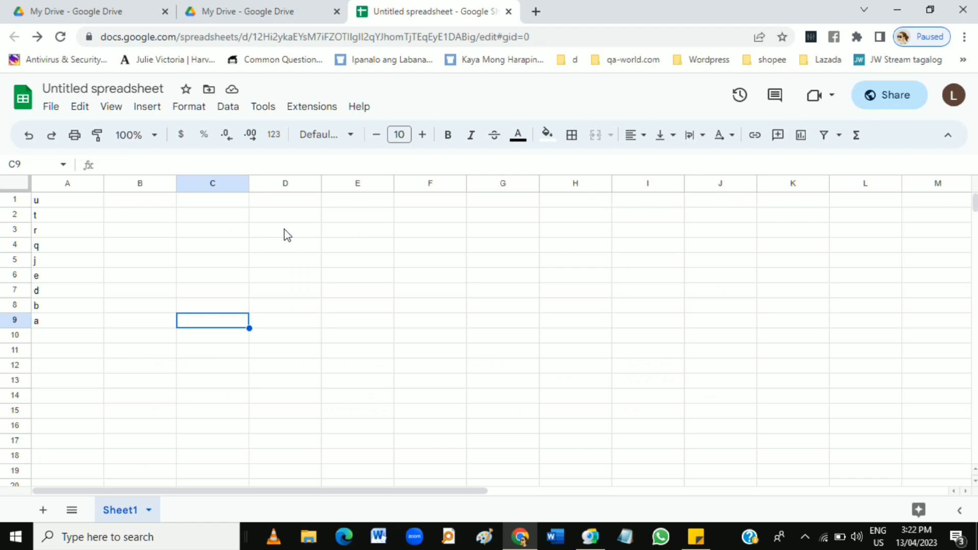
pyautogui.click(192, 106)
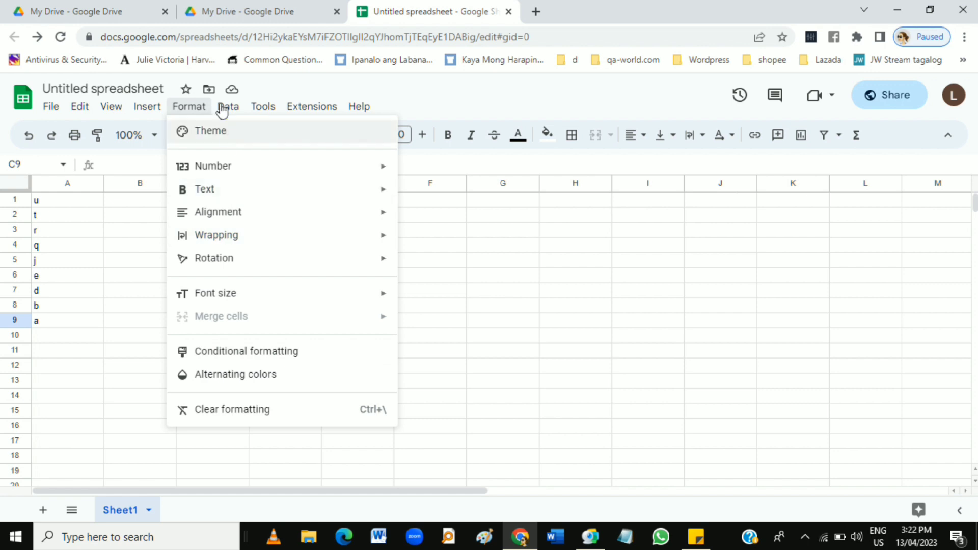
pyautogui.moveTo(222, 108)
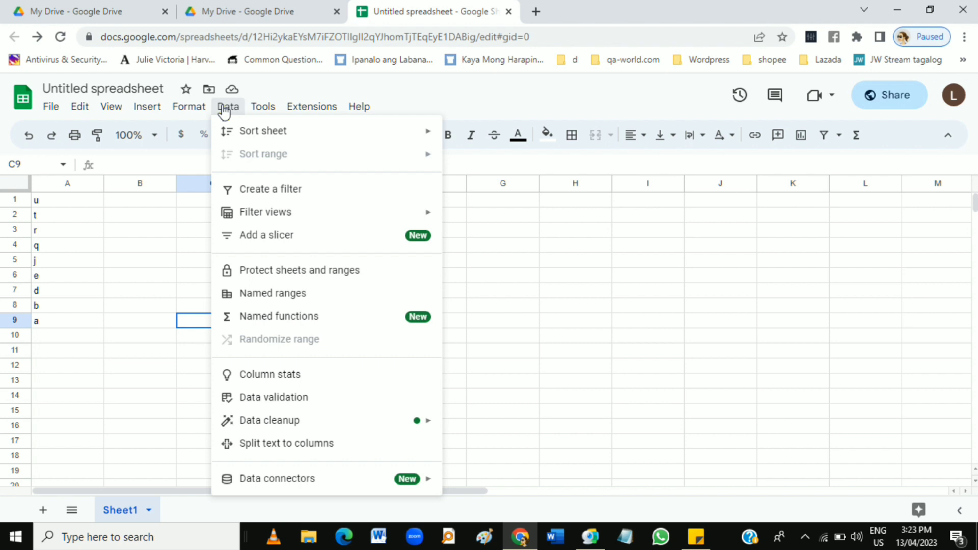
pyautogui.click(115, 229)
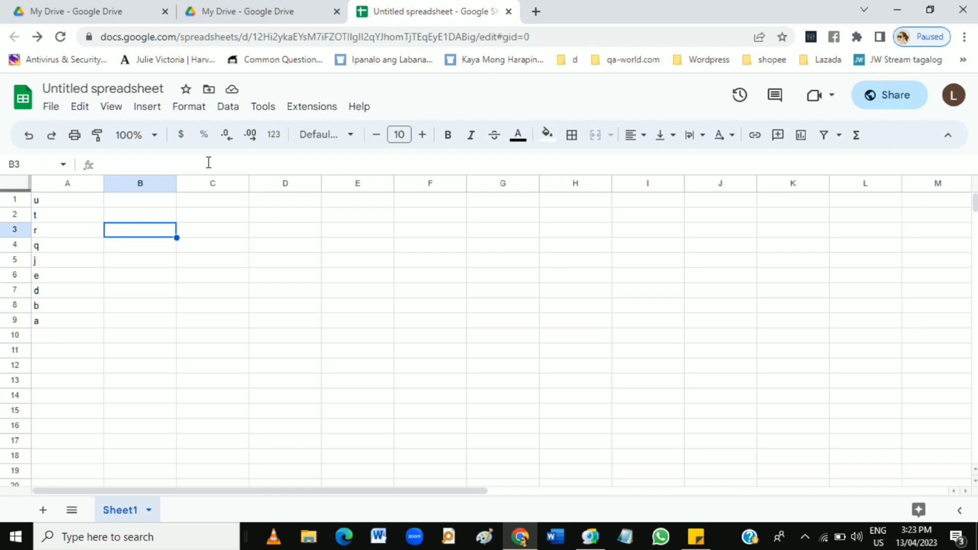
pyautogui.click(227, 108)
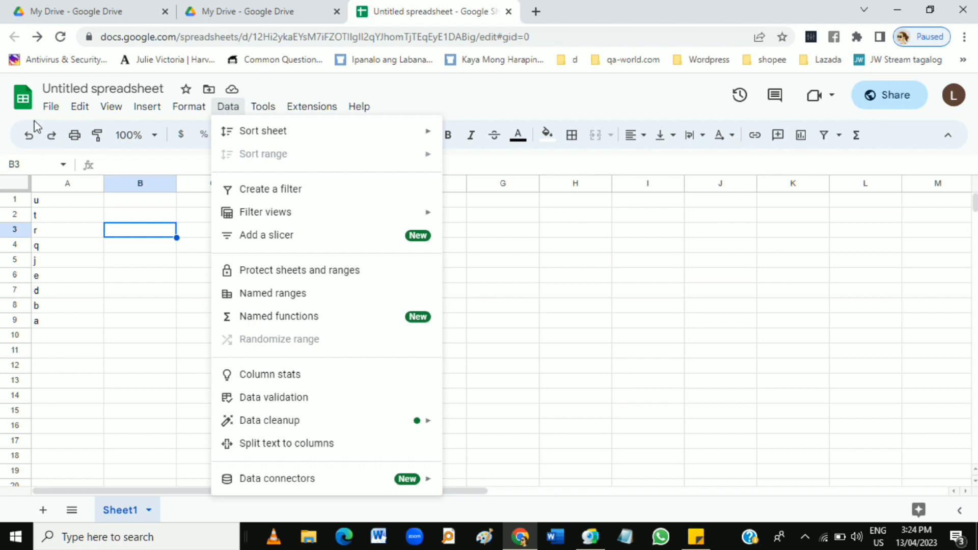
pyautogui.click(51, 108)
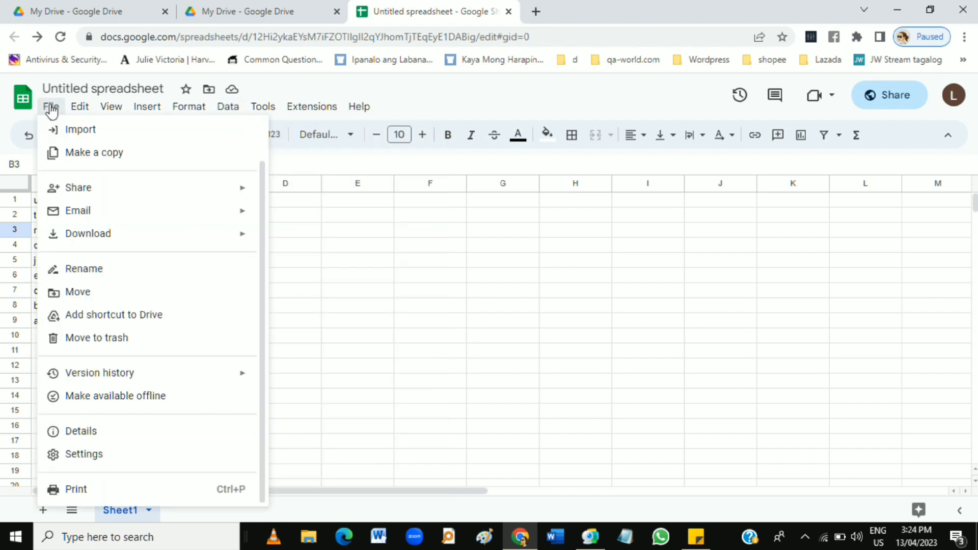